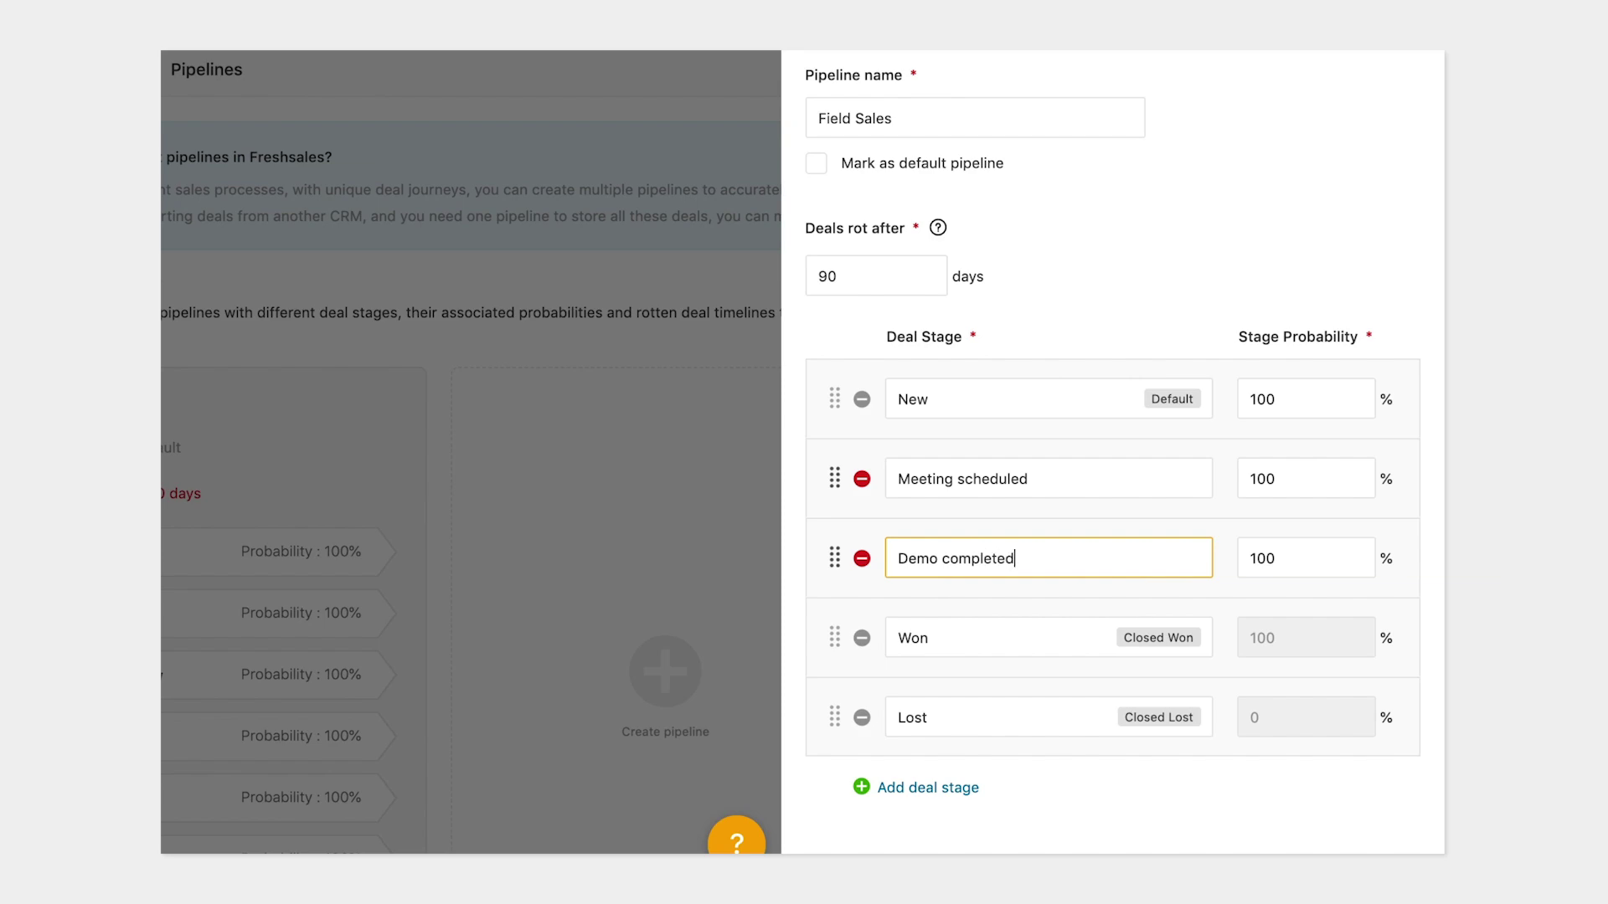
Add a Sent price quote deal stage and save the pipeline with probabilities of 10% for New and 90% for Sent price quote.
left_click(881, 791)
type("Sent price quote")
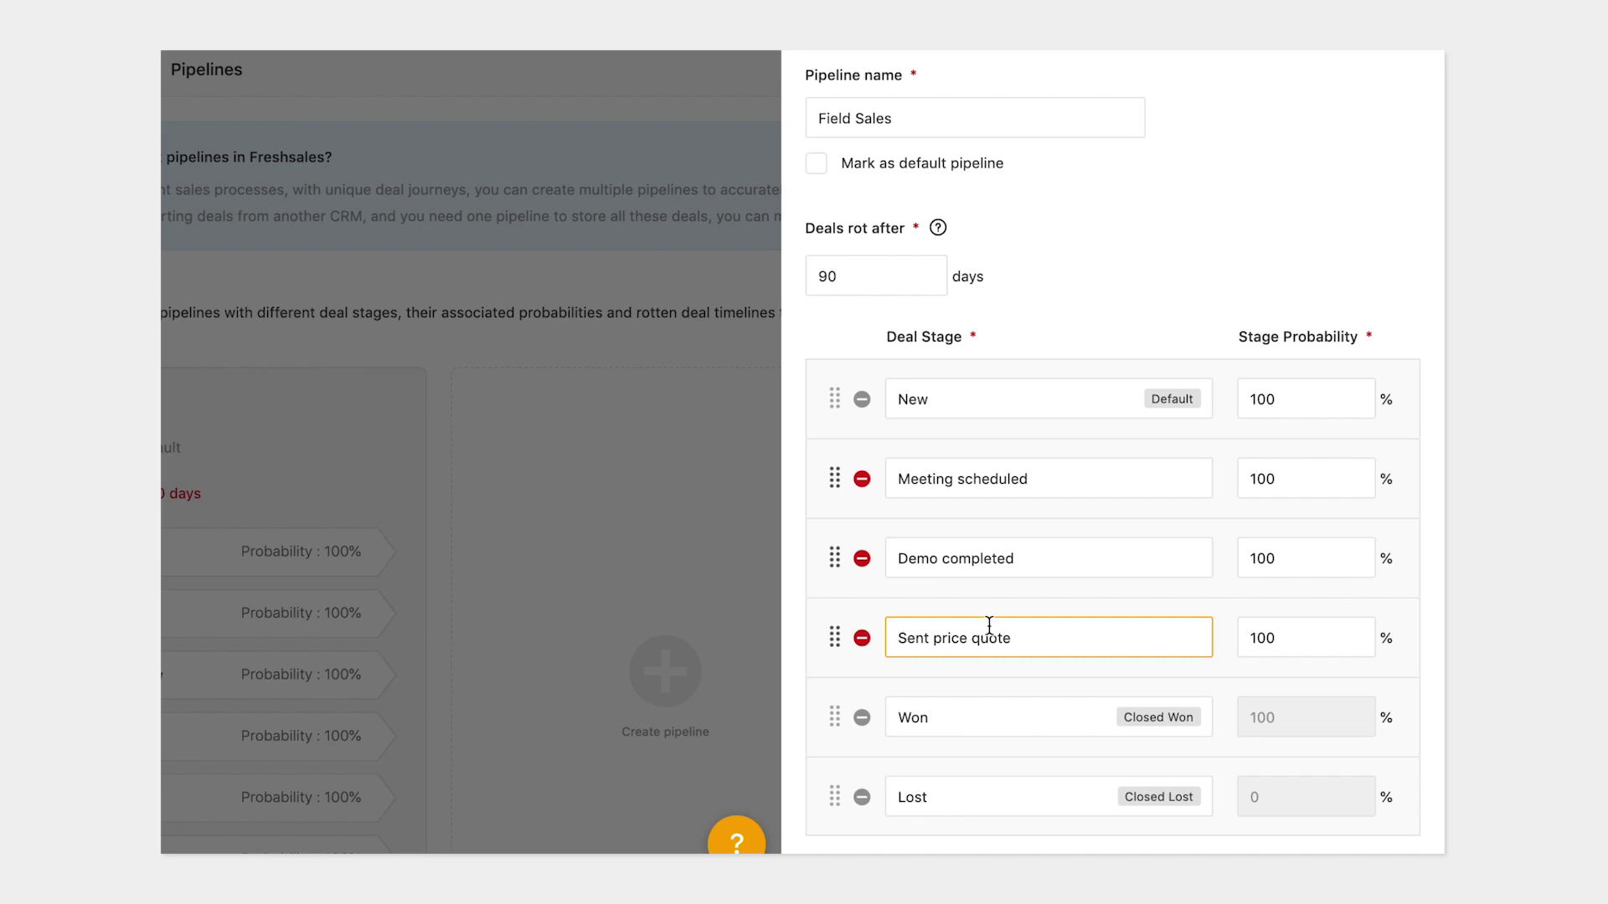
double_click(1260, 405)
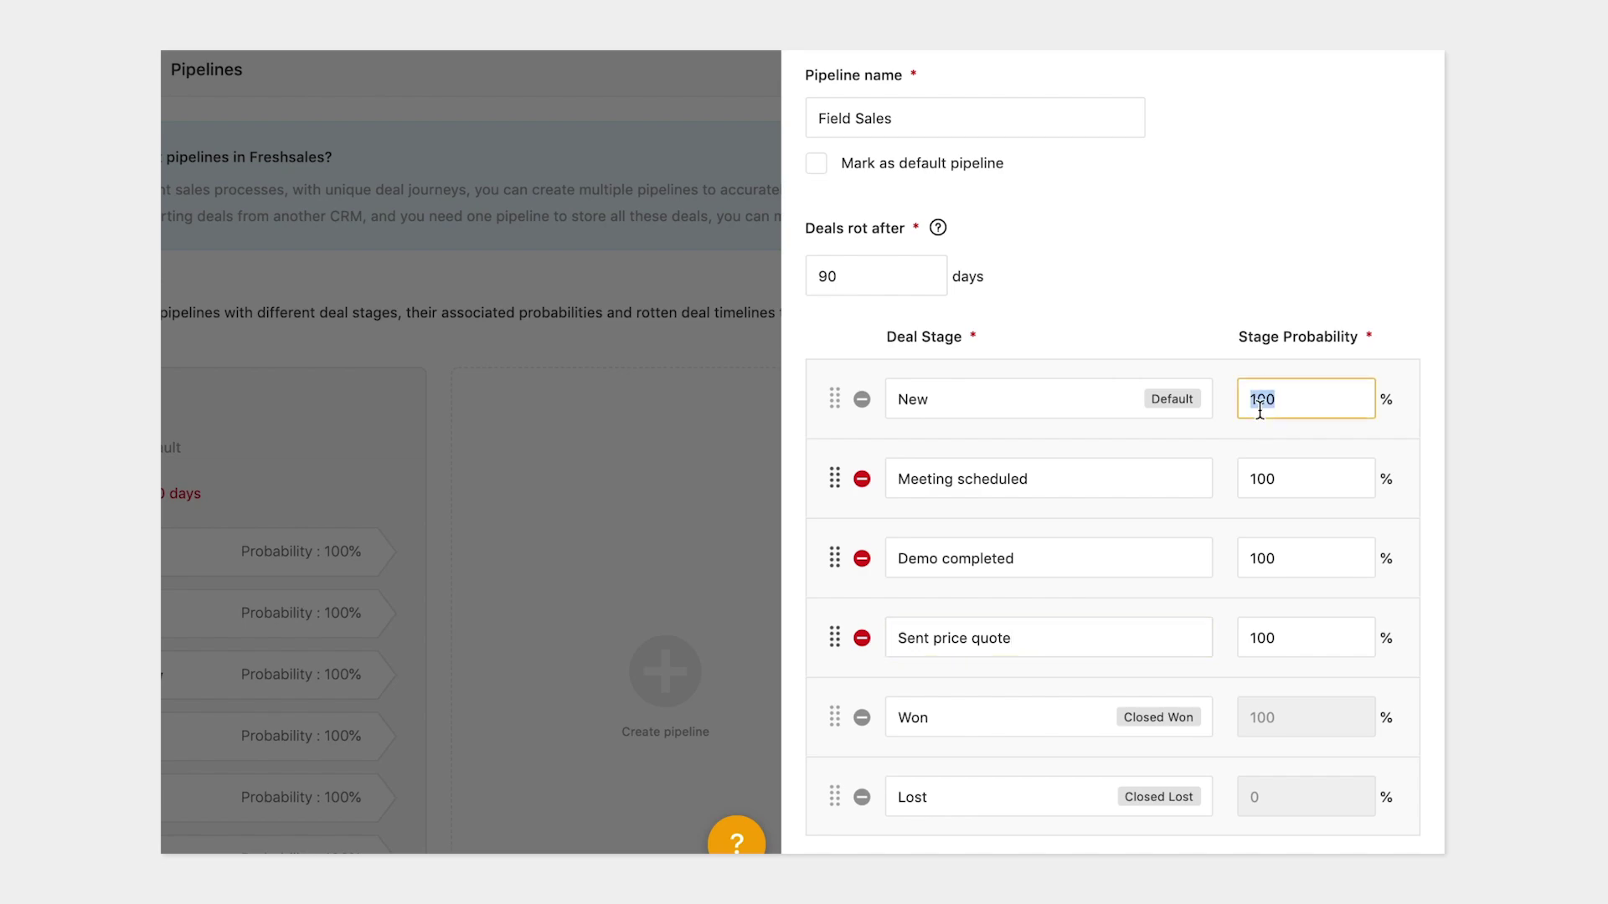
type("10")
double_click(1269, 645)
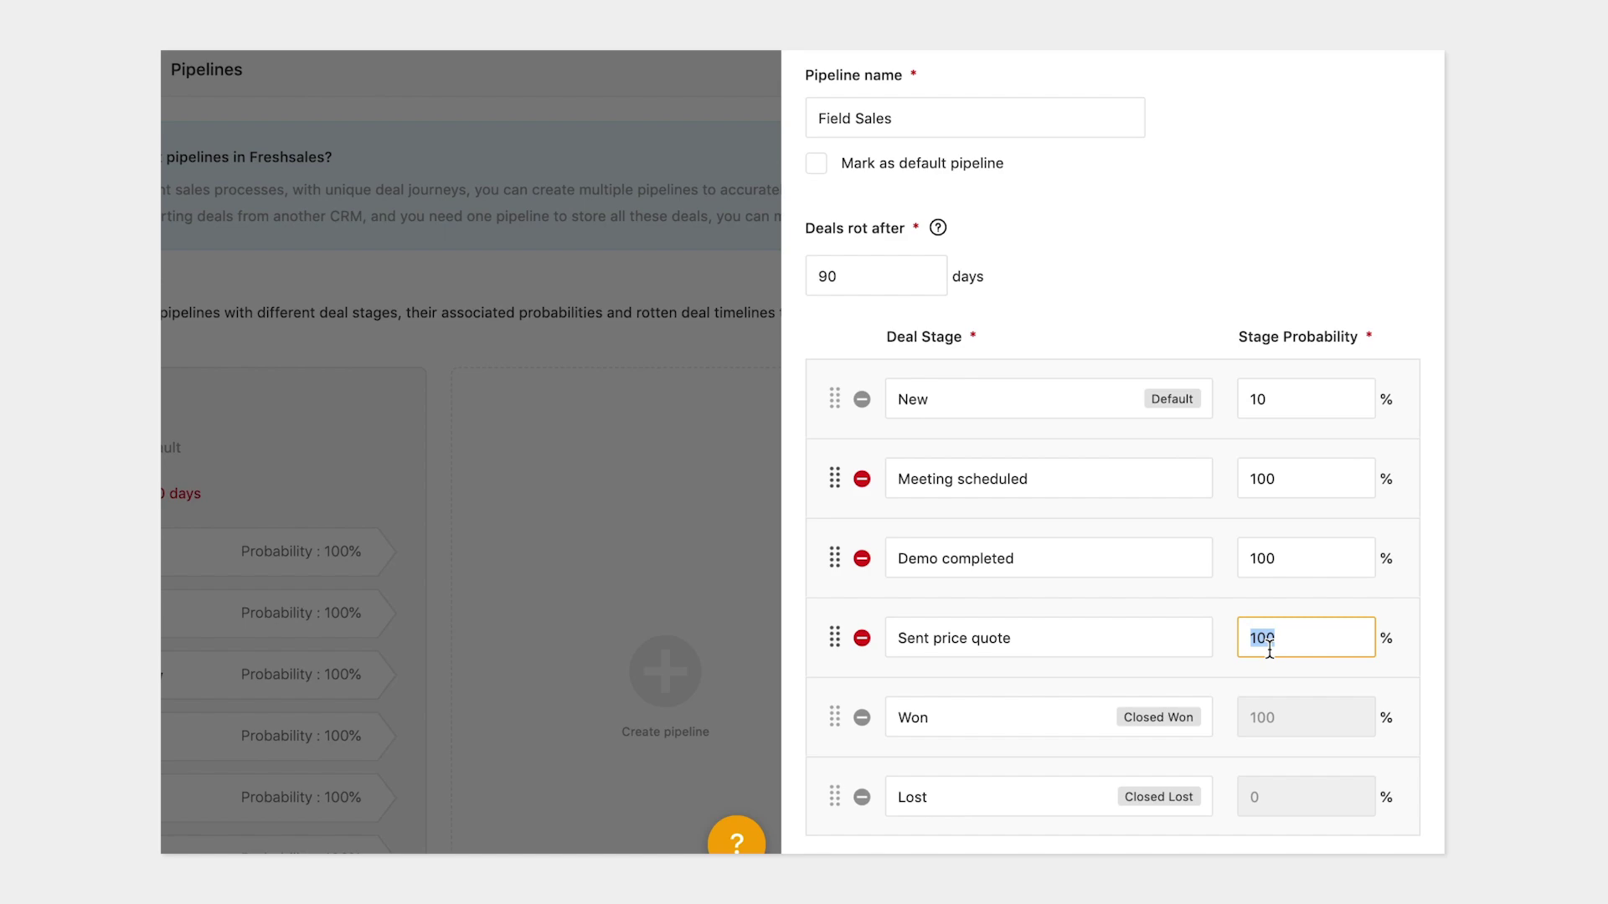
type("90")
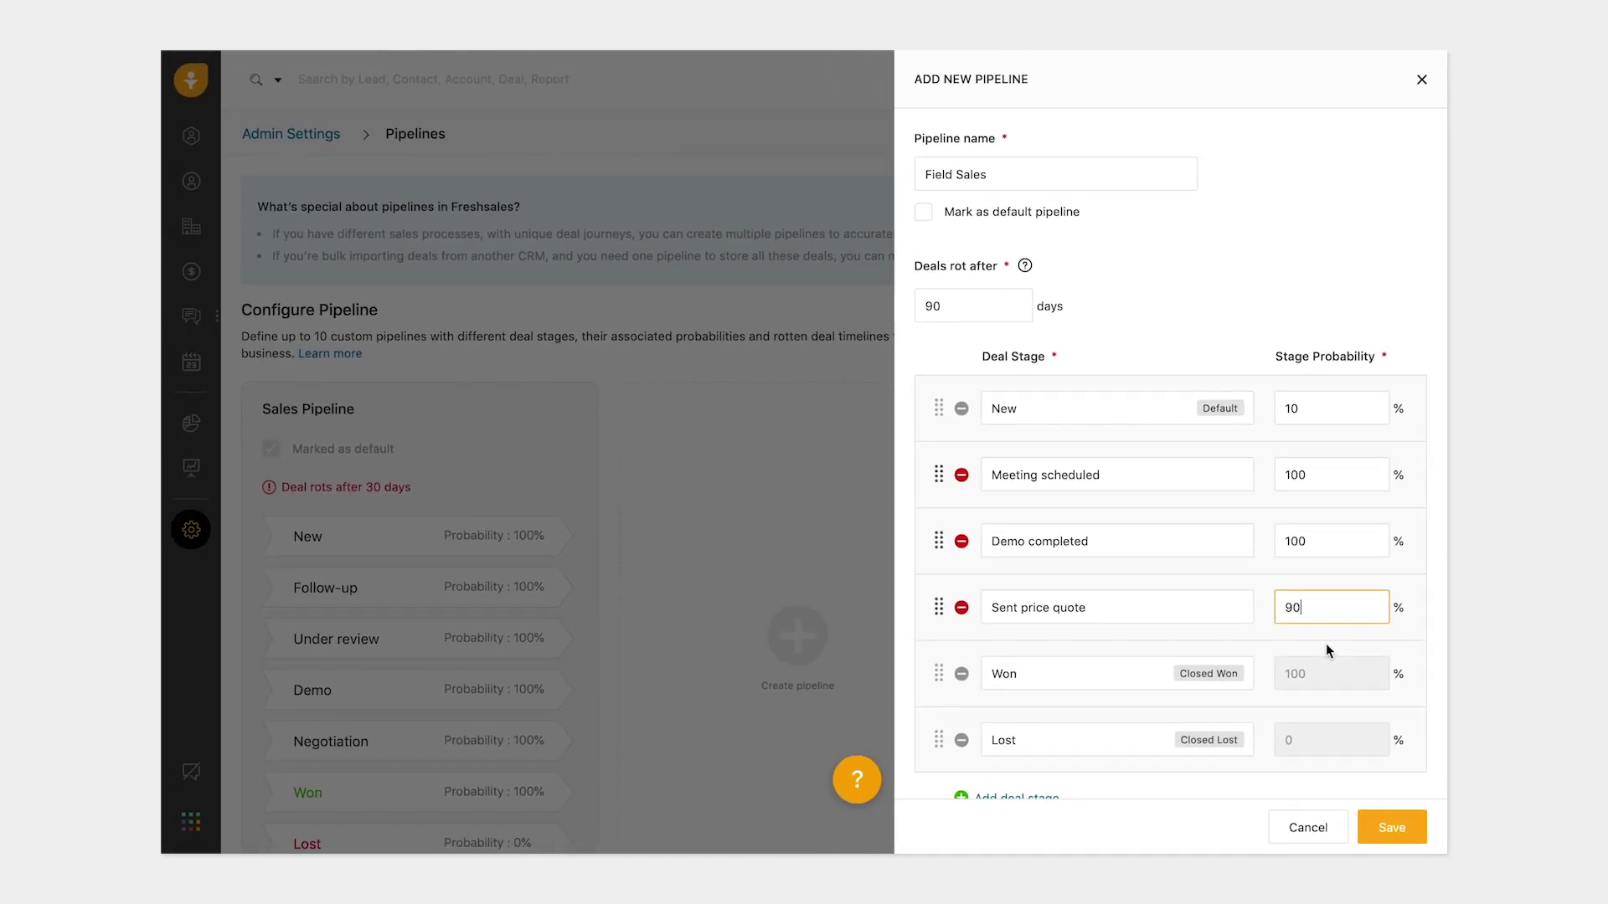
left_click(1388, 824)
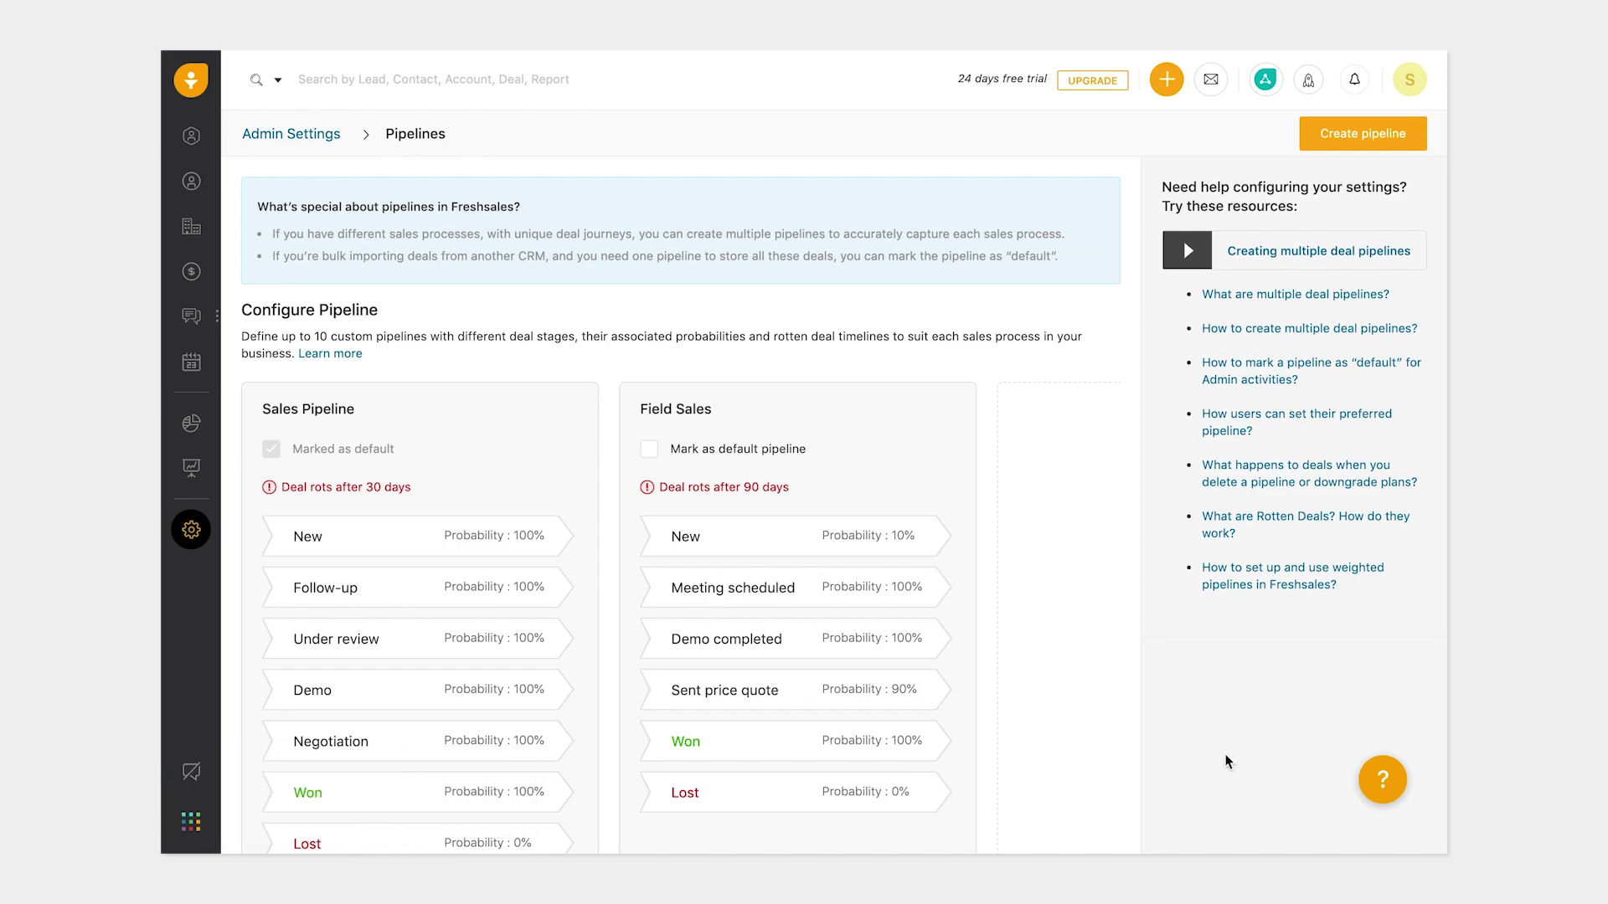
scroll(1227, 761, "down", 2)
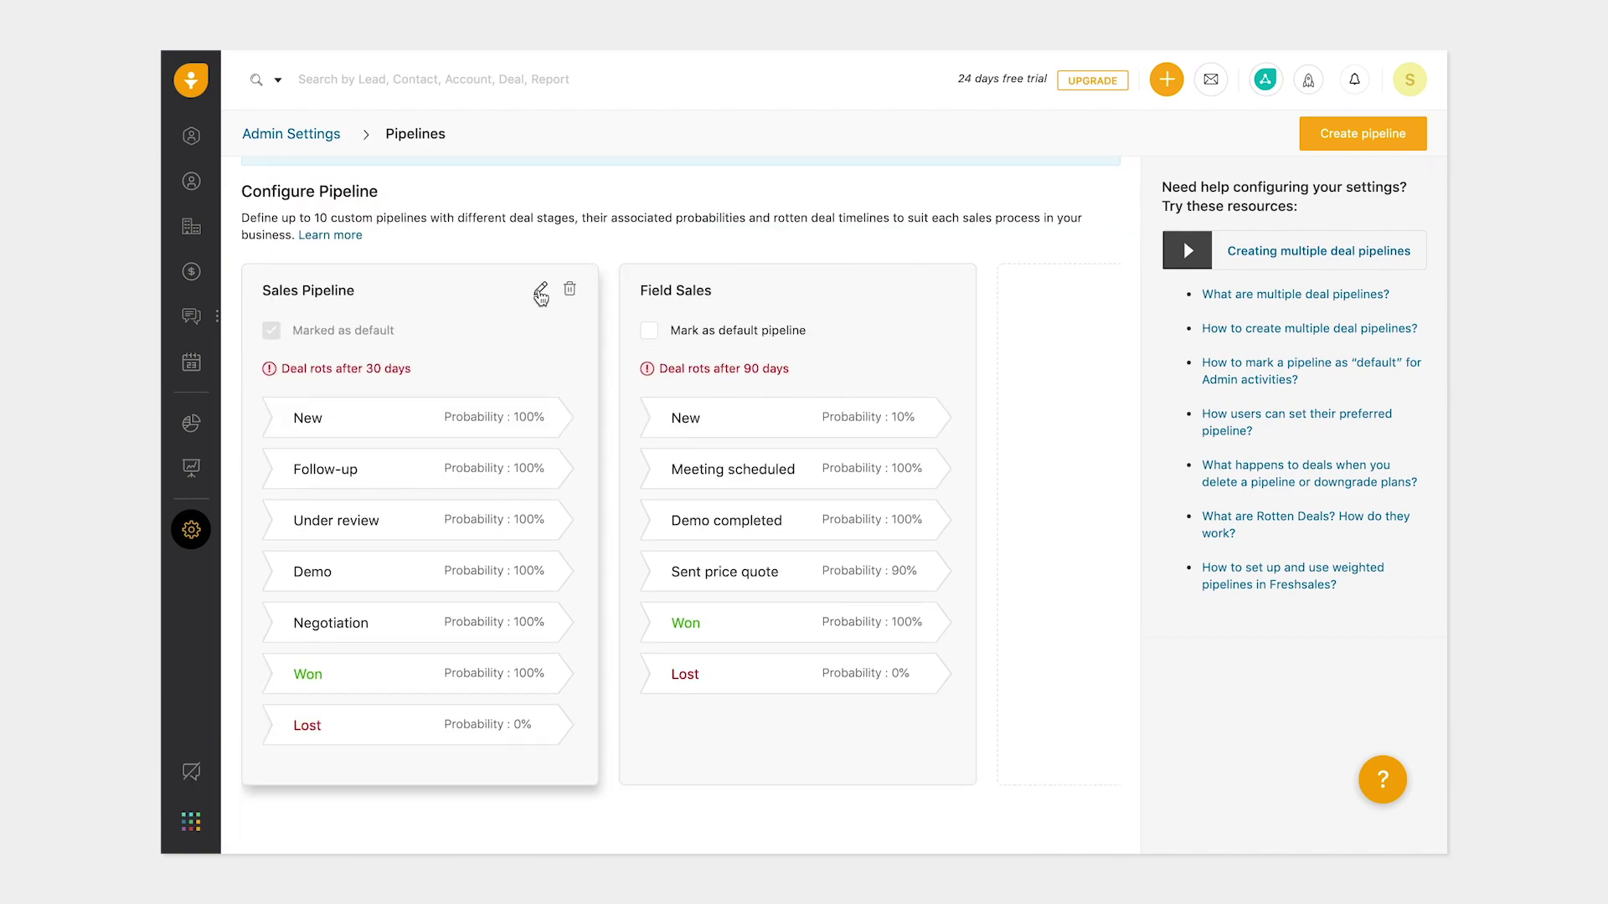
left_click(540, 293)
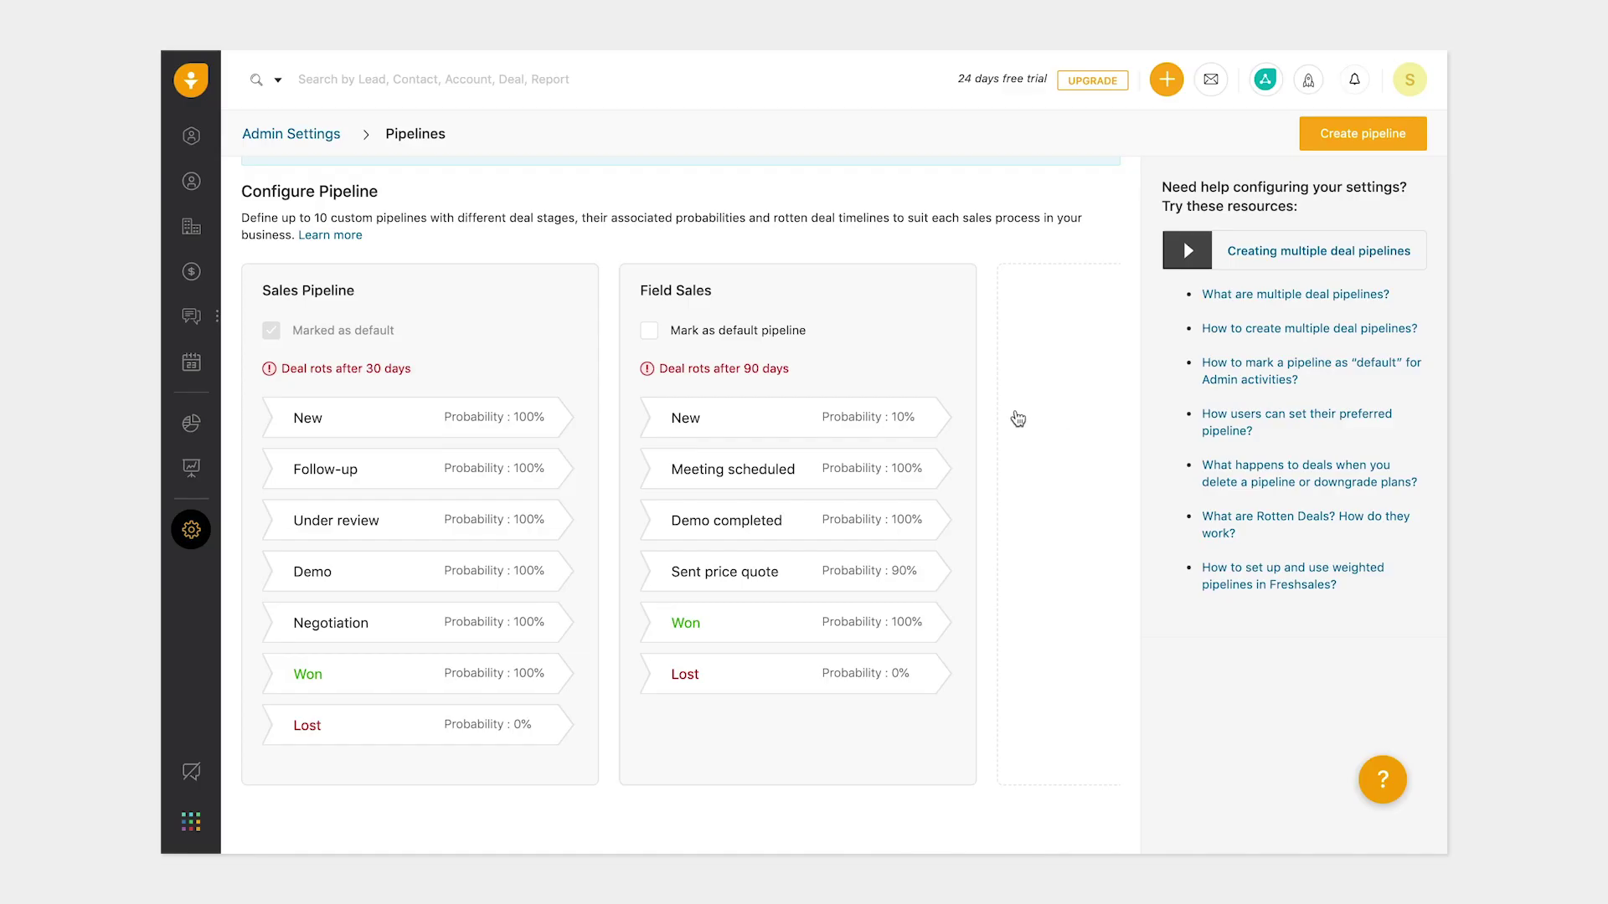
mouse_move(943, 338)
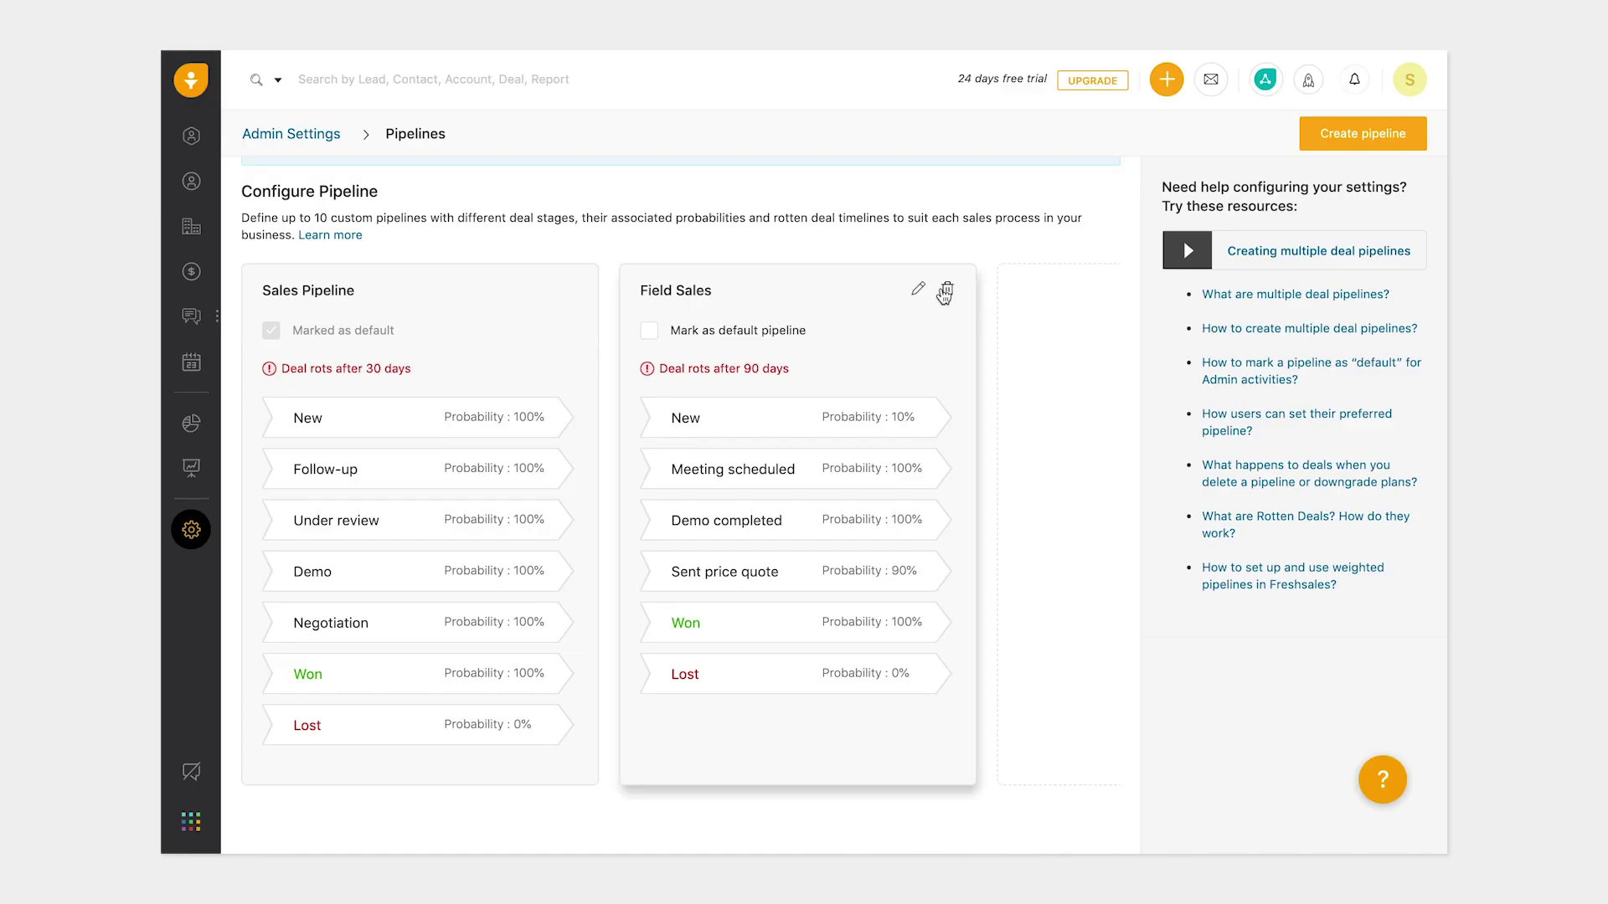
left_click(945, 293)
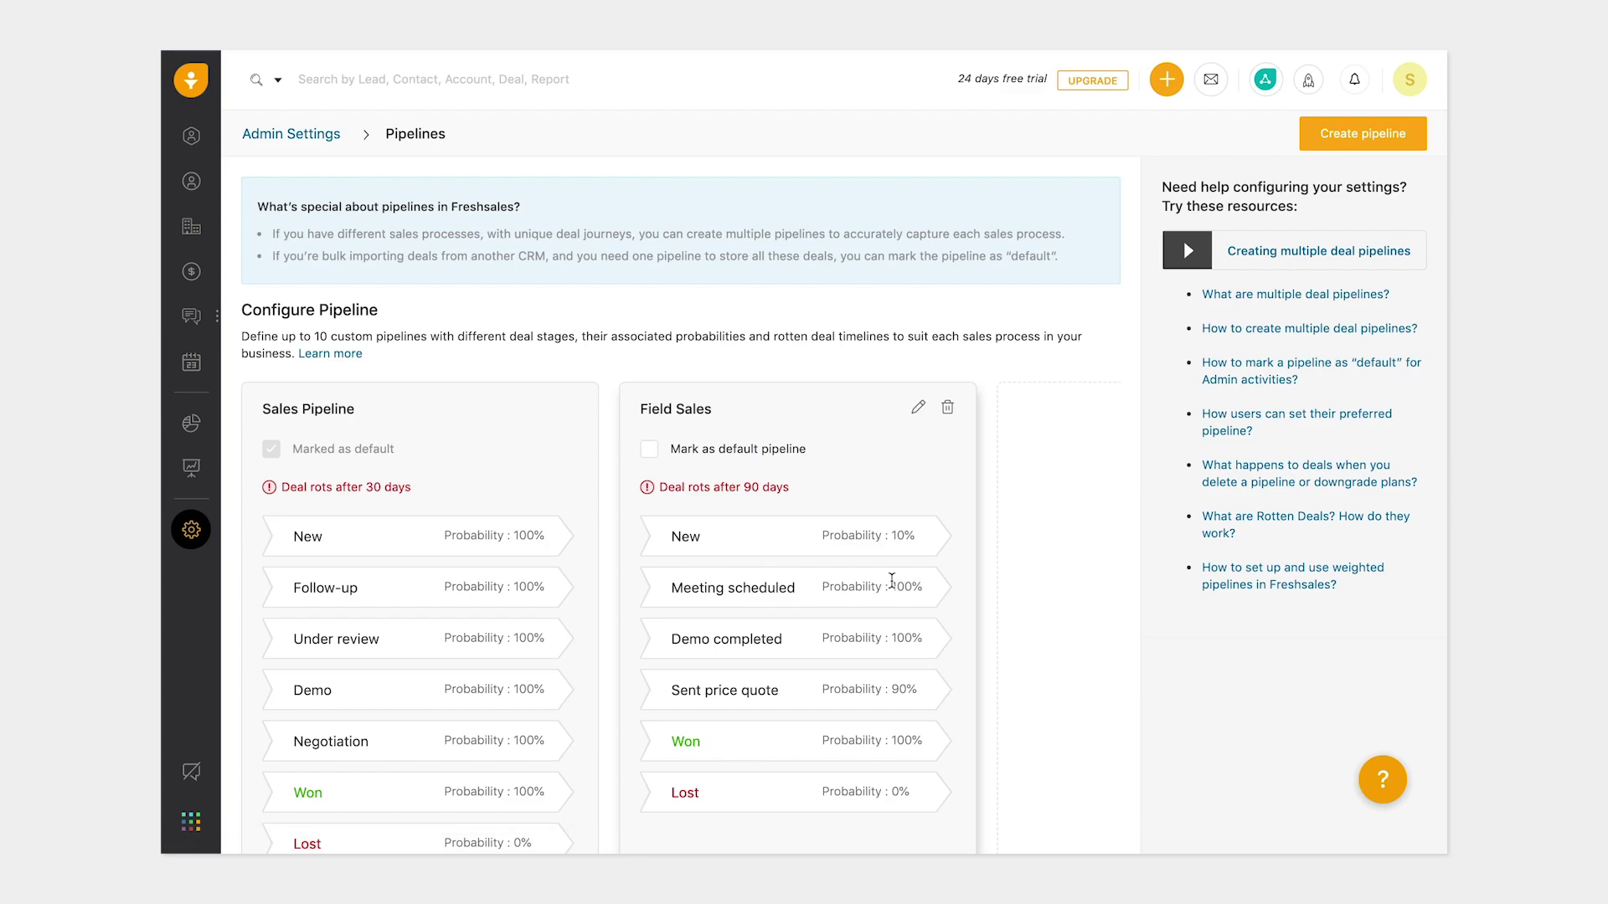
Mark the Field Sales pipeline as the default pipeline.
left_click(648, 452)
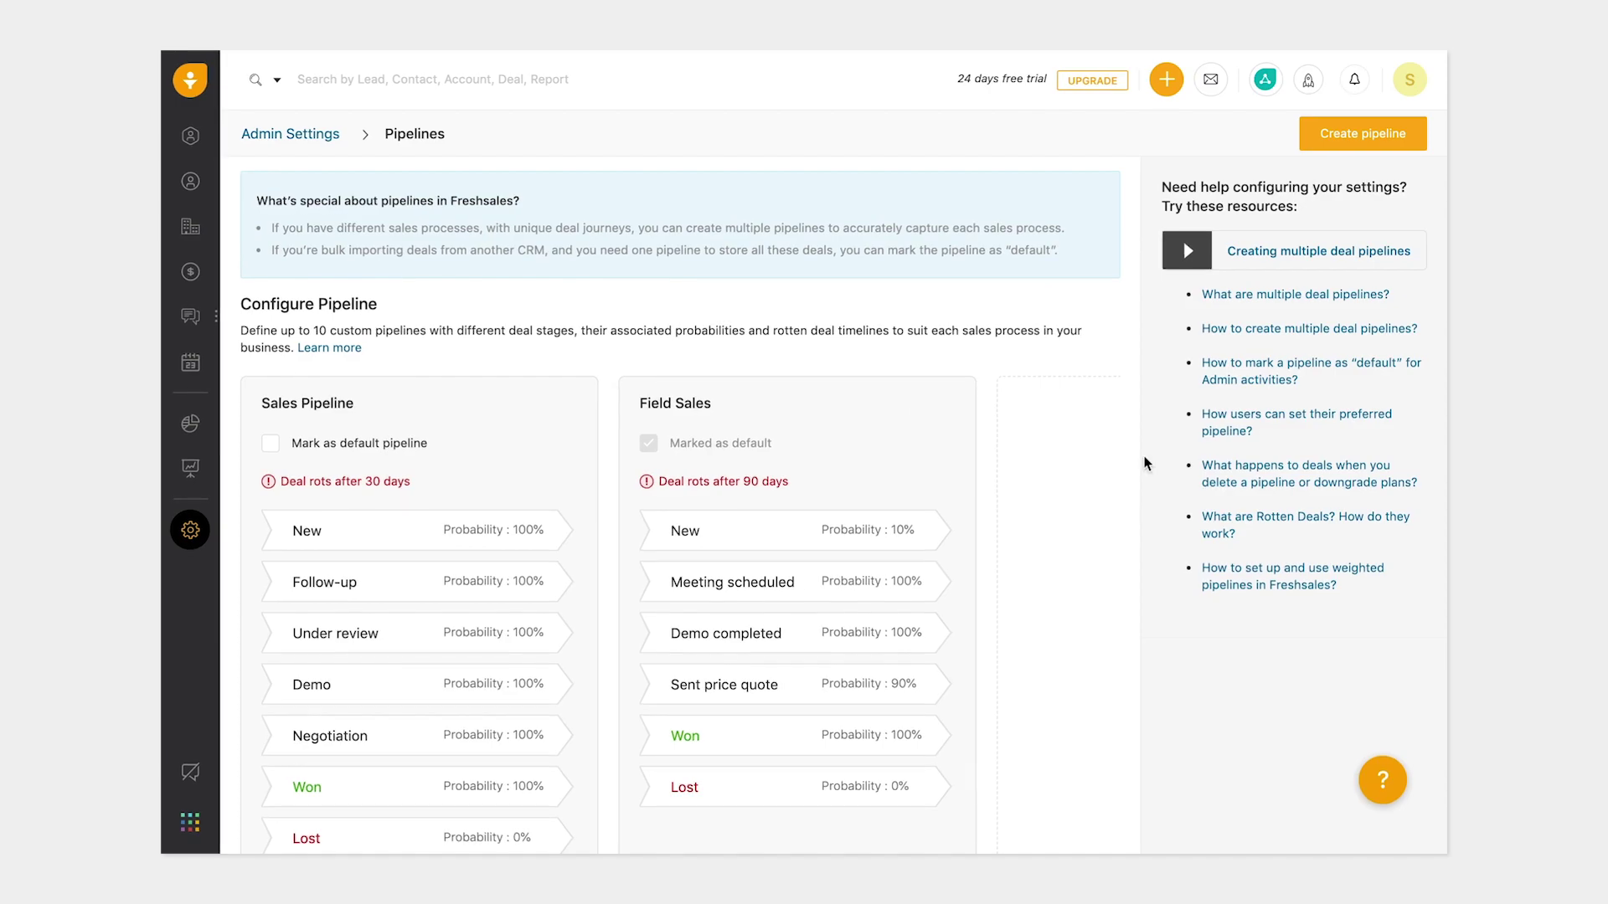
Choose Sales Pipeline as the preferred pipeline in the Other settings section of the personal settings.
left_click(1410, 79)
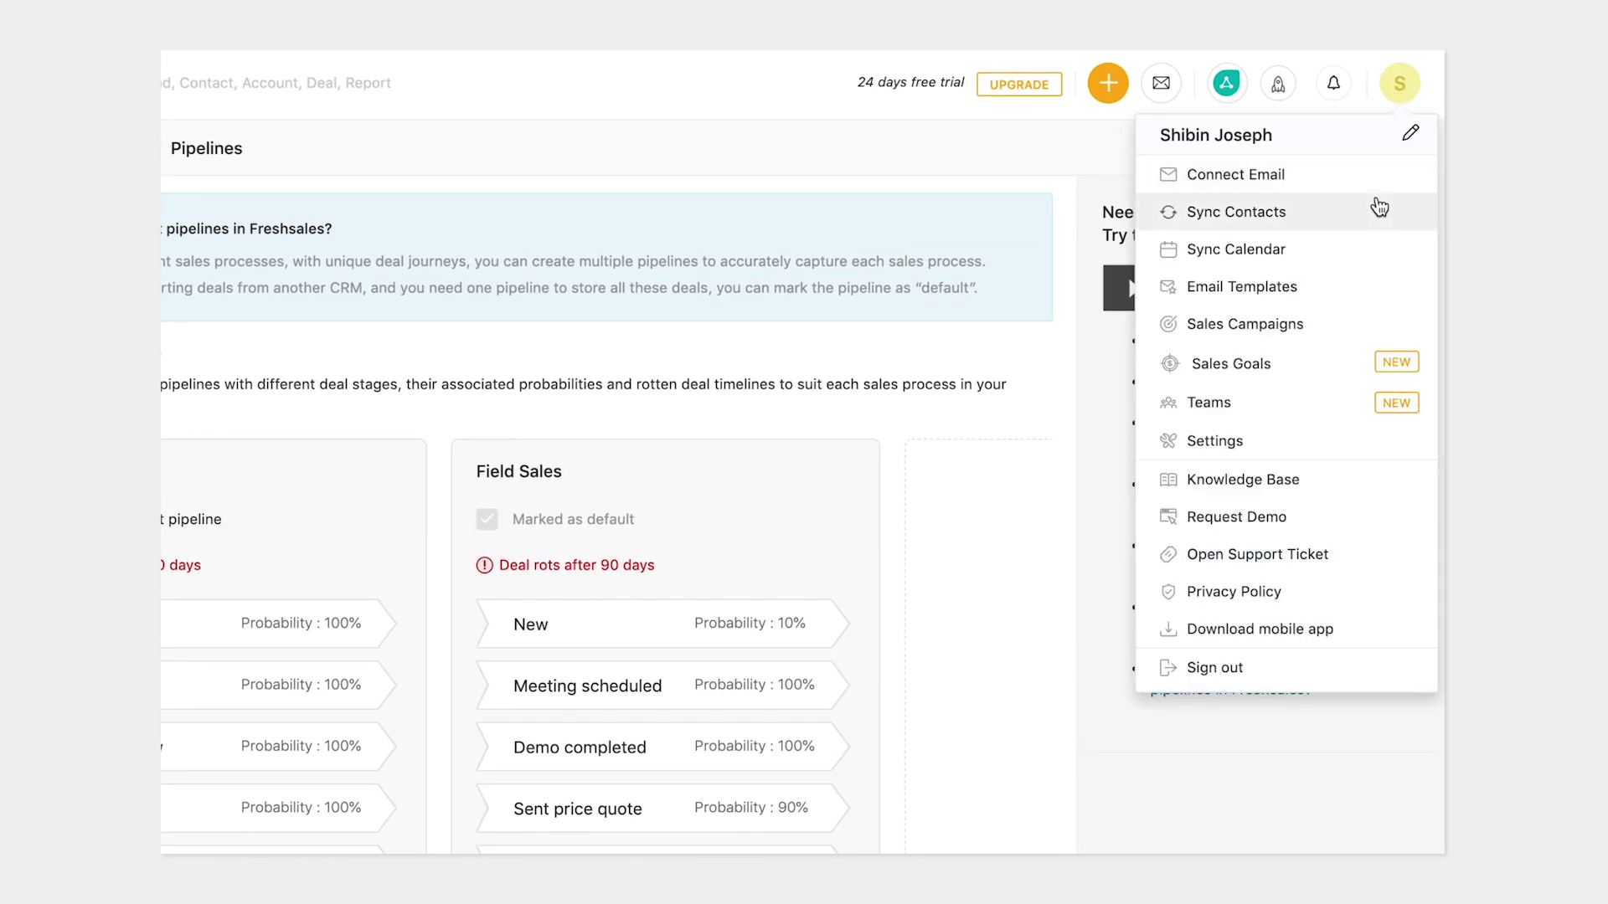
left_click(1358, 444)
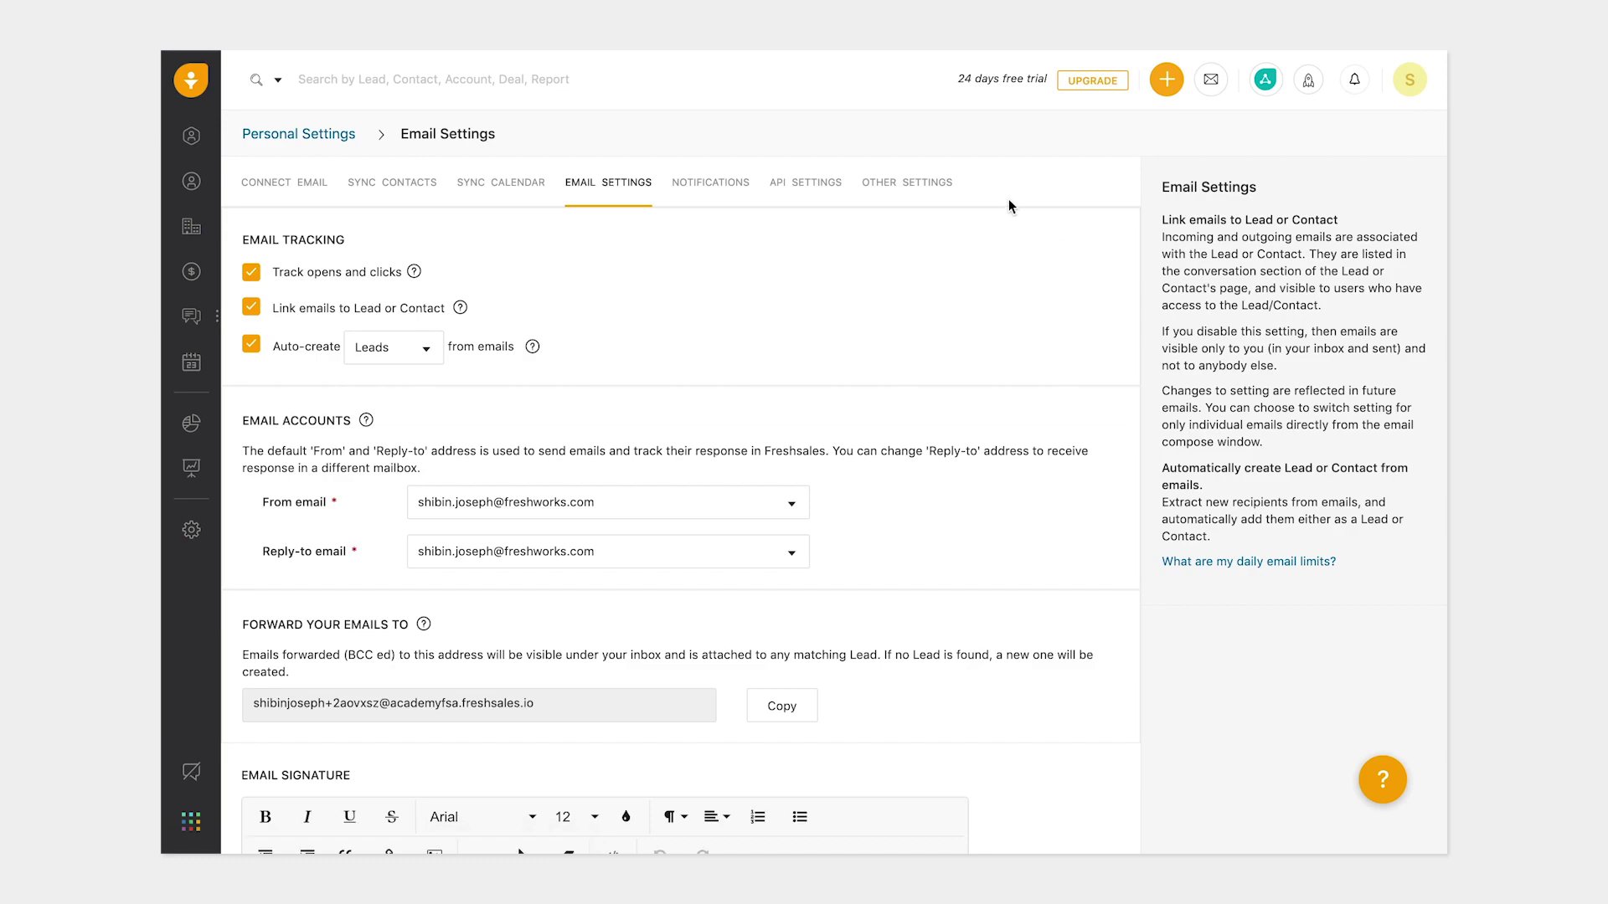
left_click(903, 200)
left_click(818, 468)
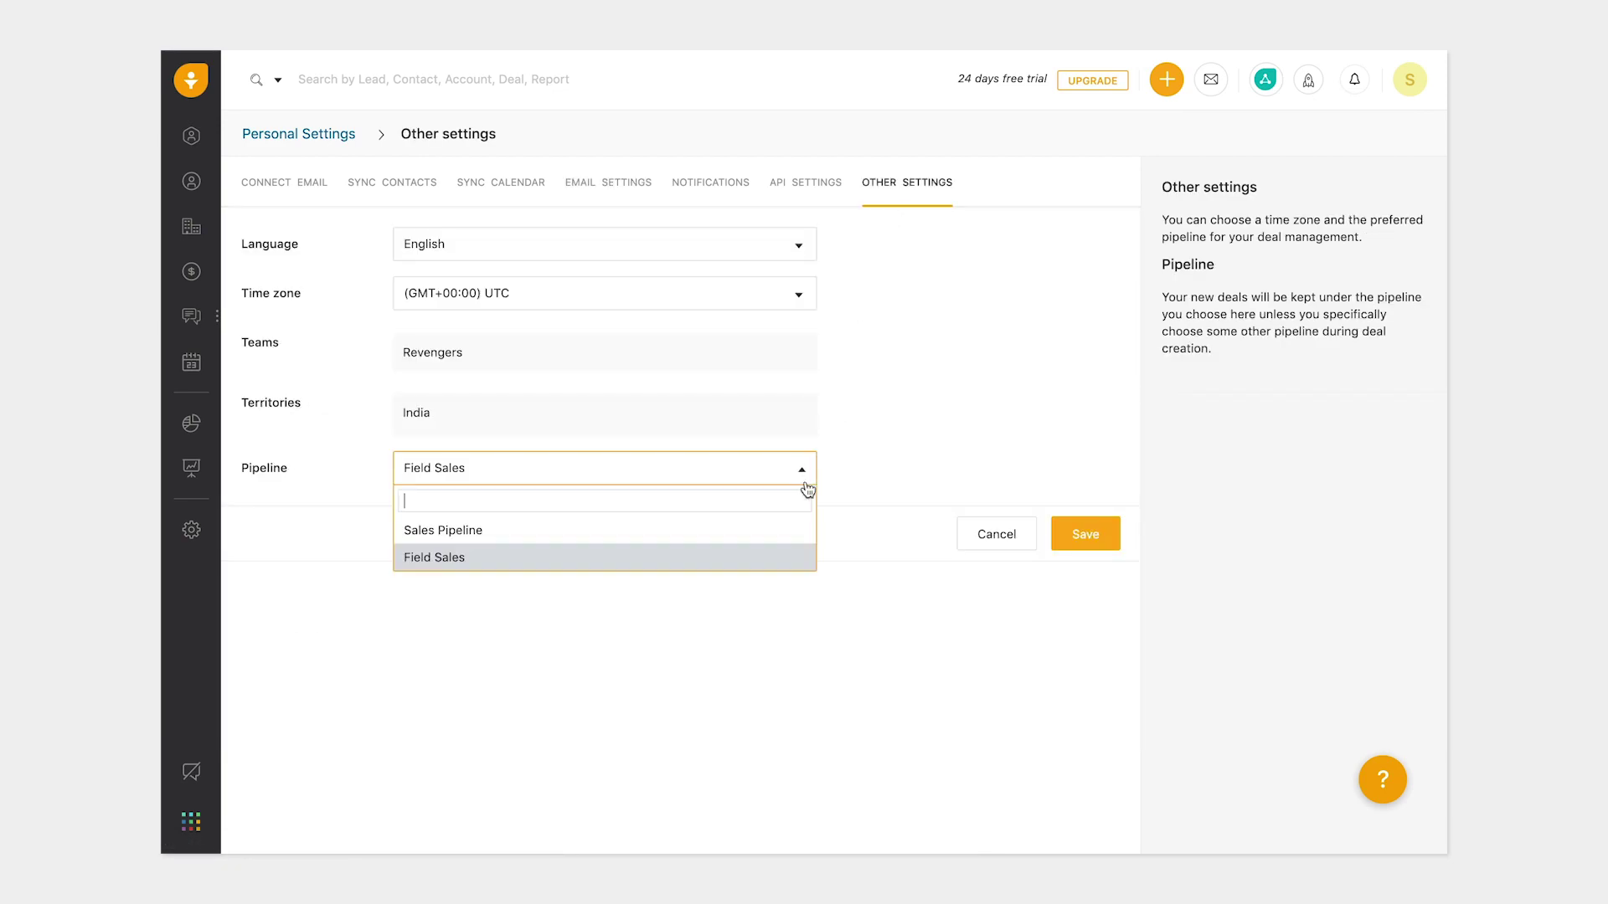
left_click(804, 528)
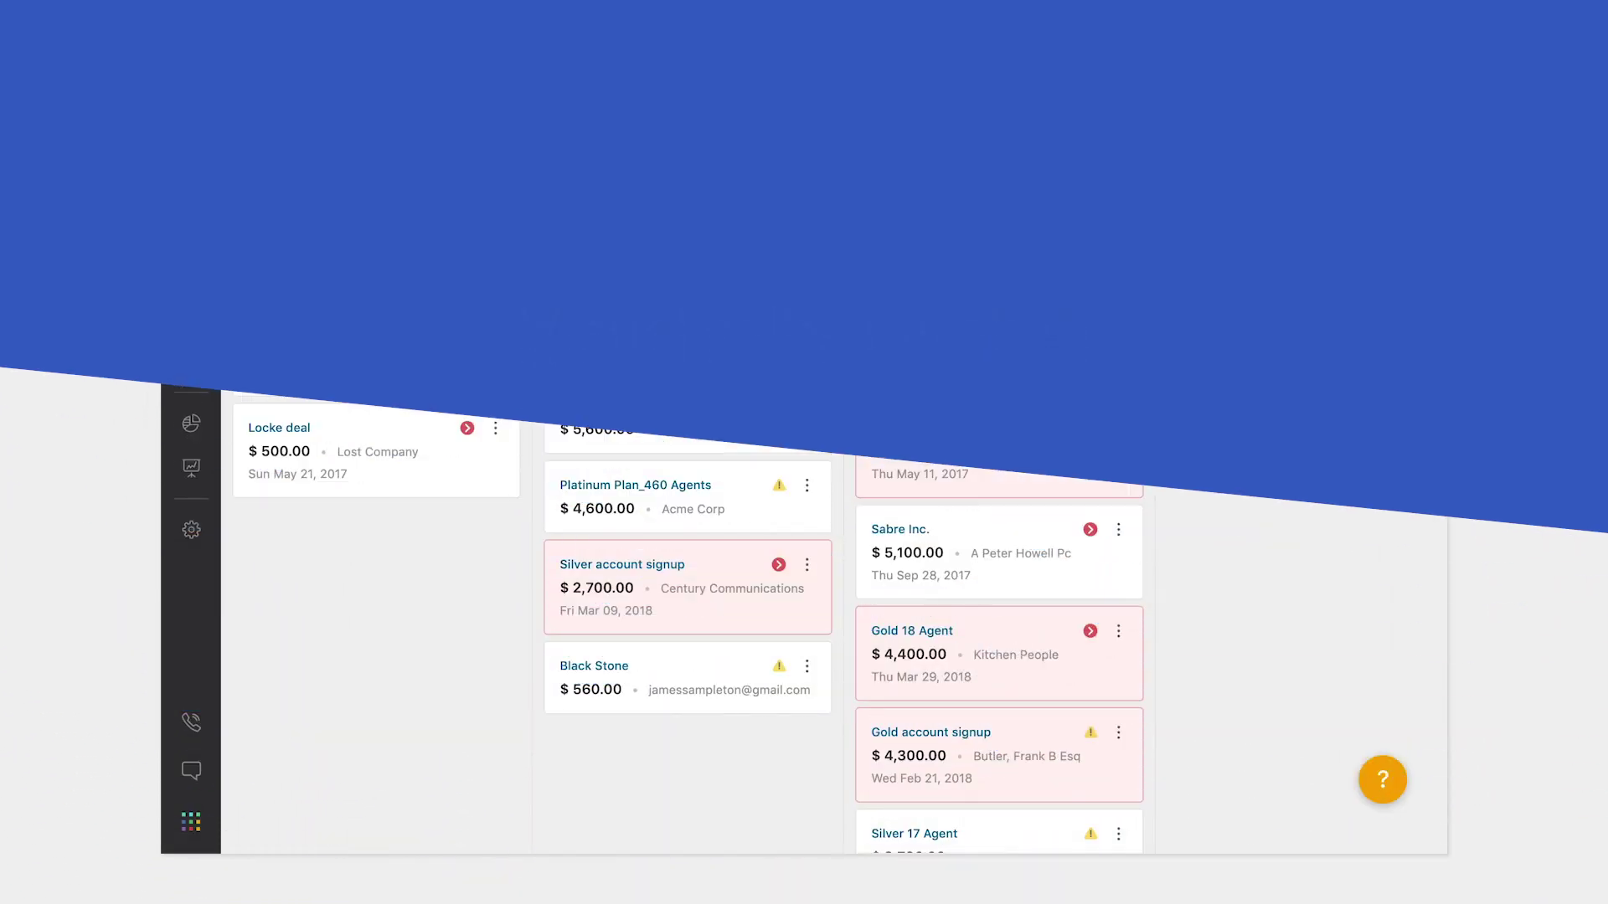
Look through the deal stages on the board and view the revenue breakdown of the Price negotiations stage.
scroll(856, 272, "right", 10)
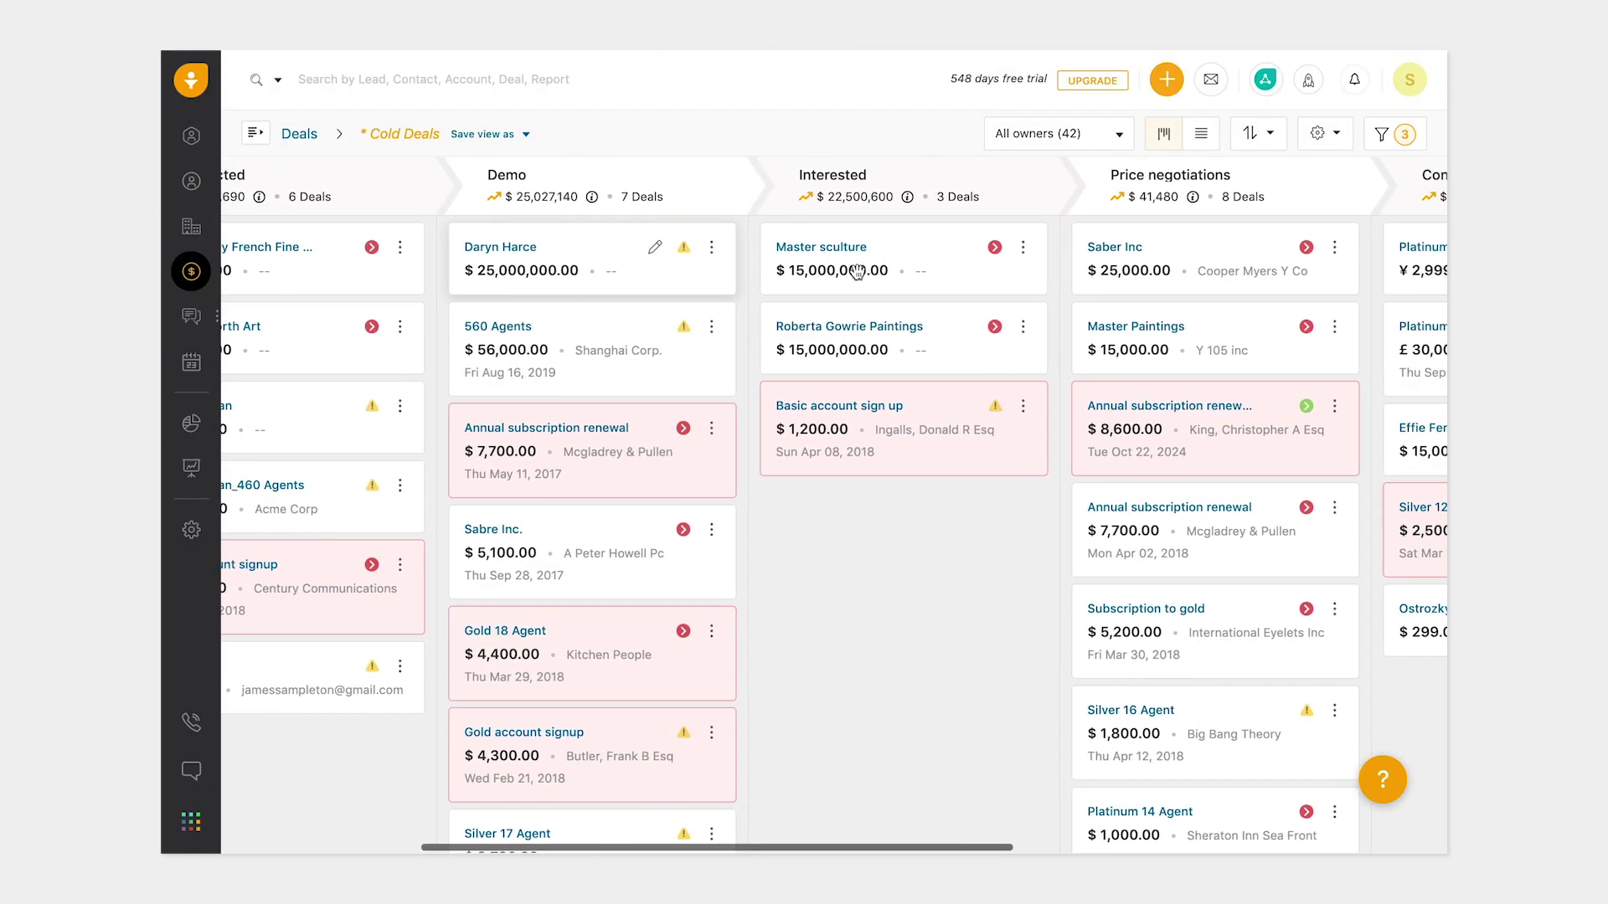
scroll(856, 272, "right", 5)
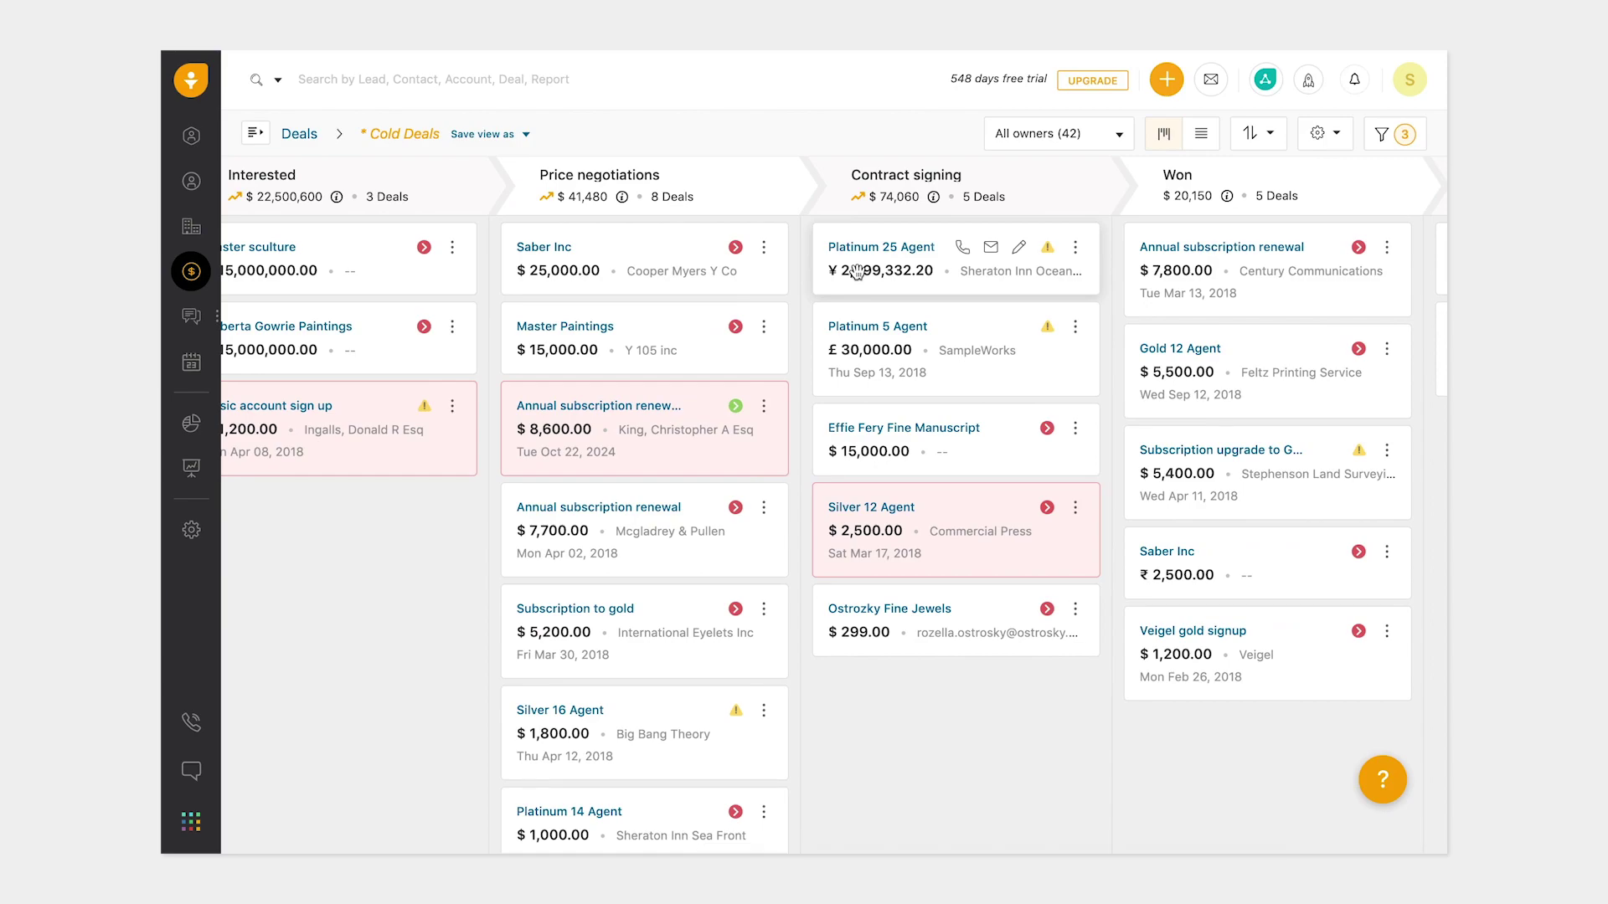
mouse_move(622, 201)
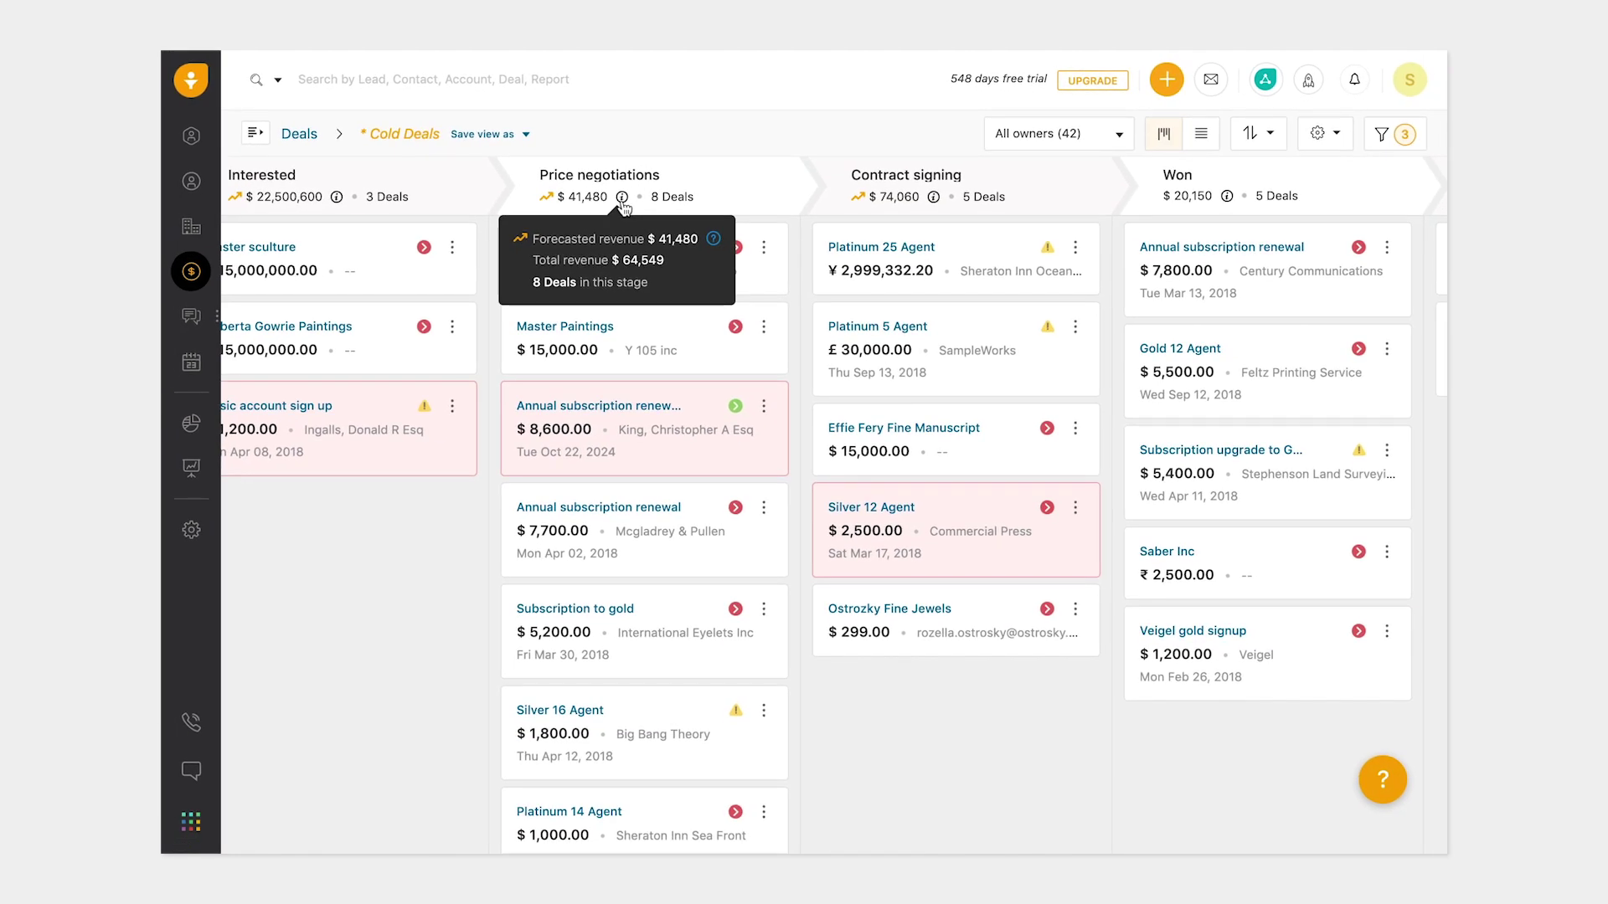
Move the Master Paintings deal from Price negotiations to Contract signing and mark the Platinum 25 Agent deal as Won.
mouse_move(620, 325)
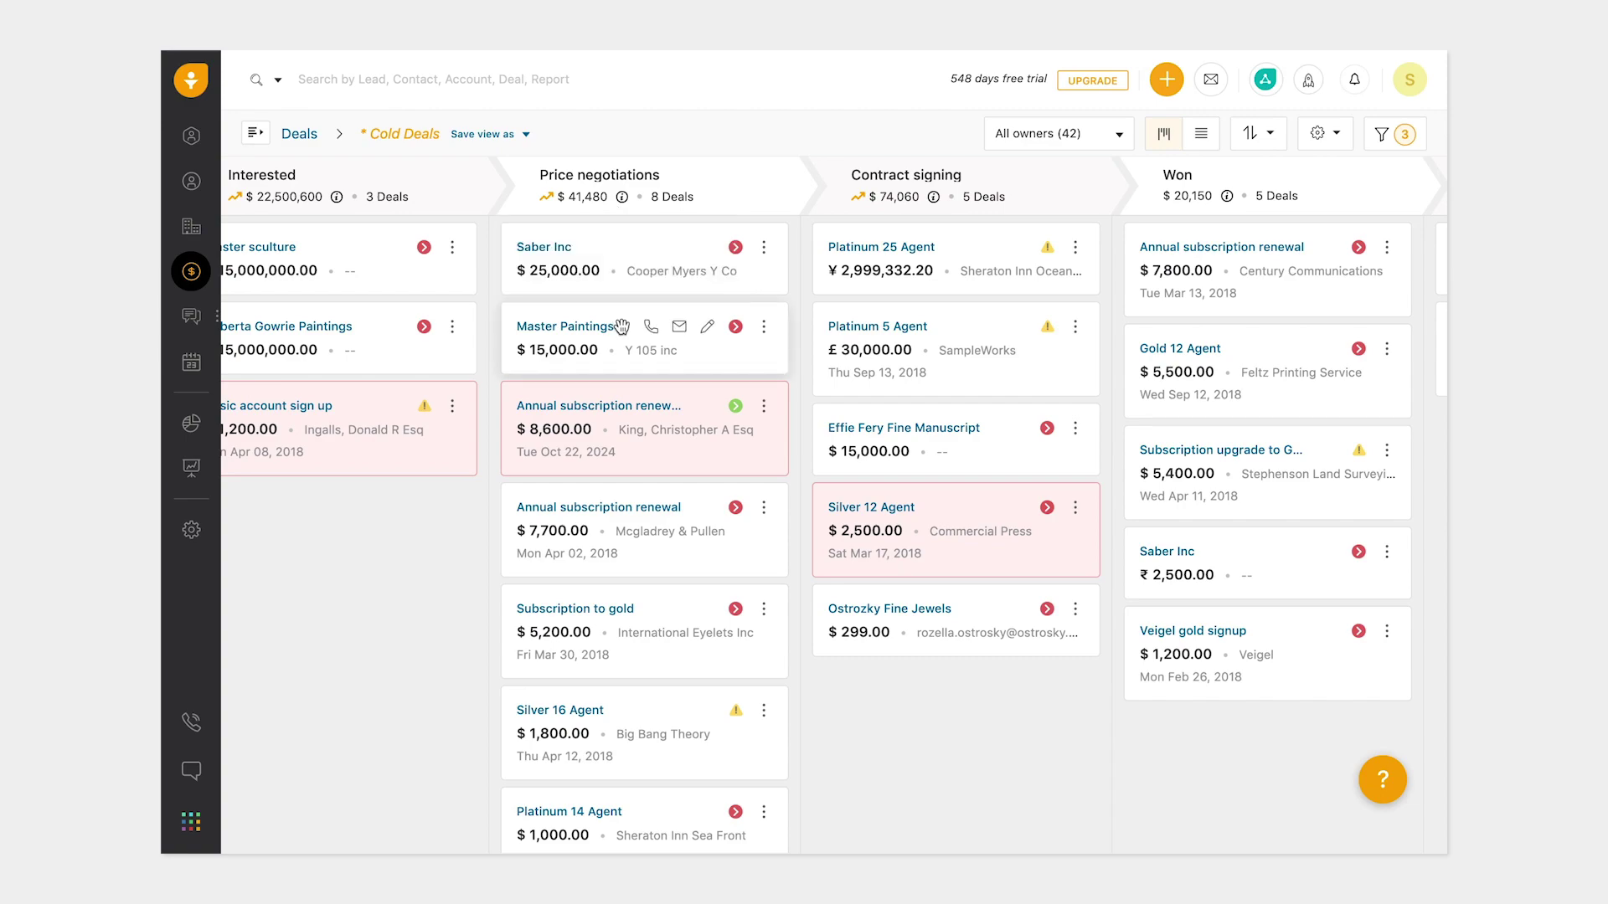
left_click_drag(630, 358, 906, 437)
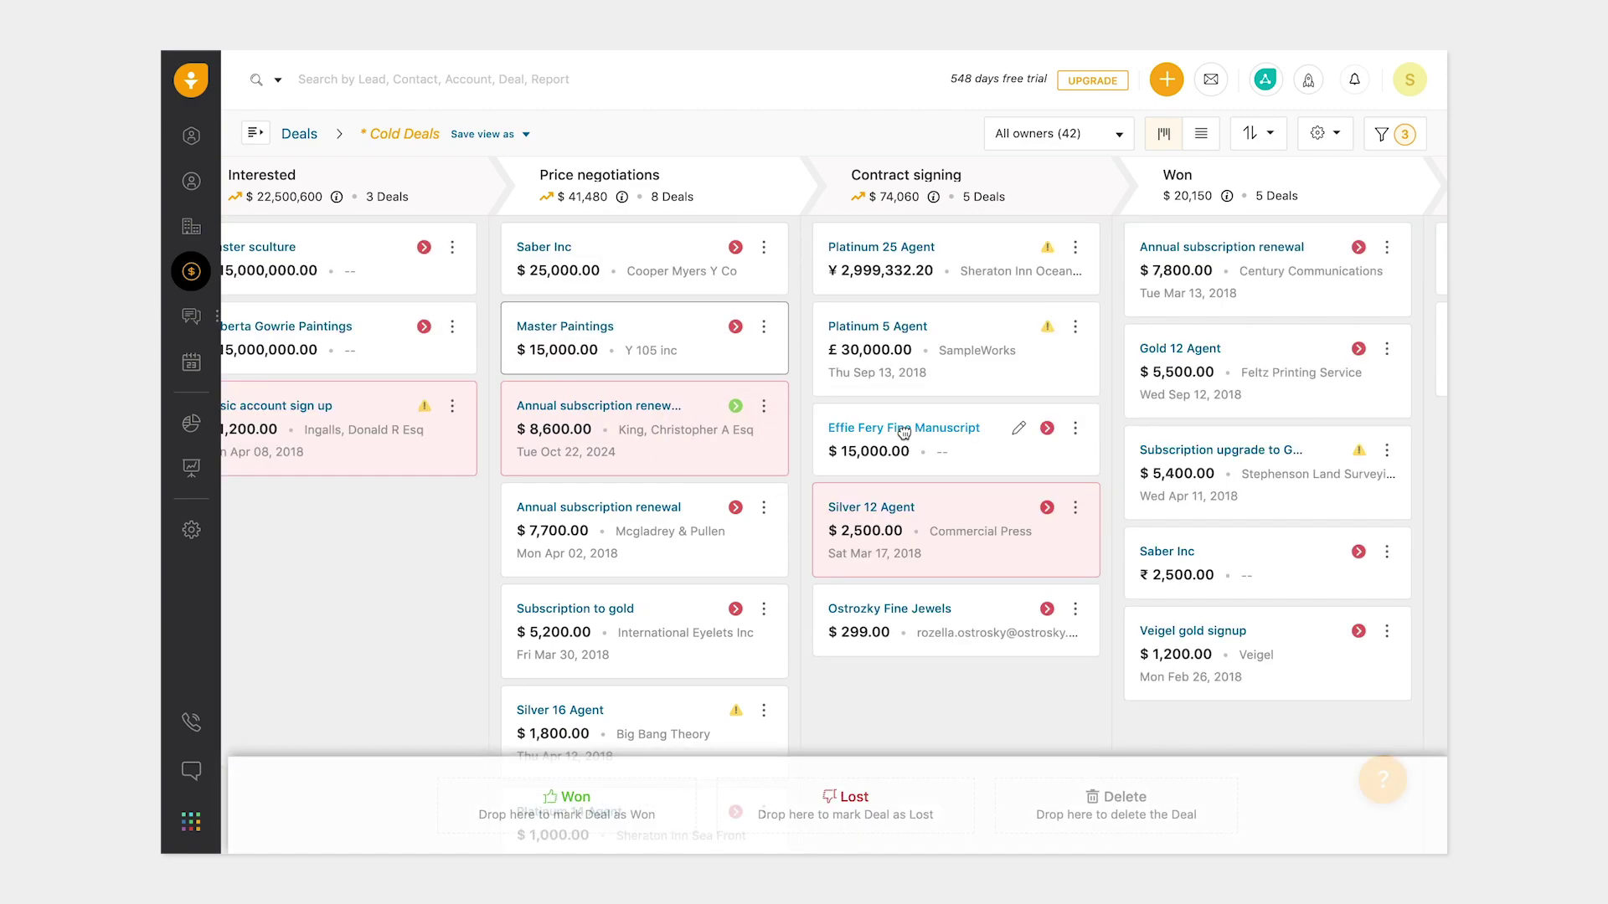
left_click_drag(556, 245, 536, 808)
left_click(1048, 331)
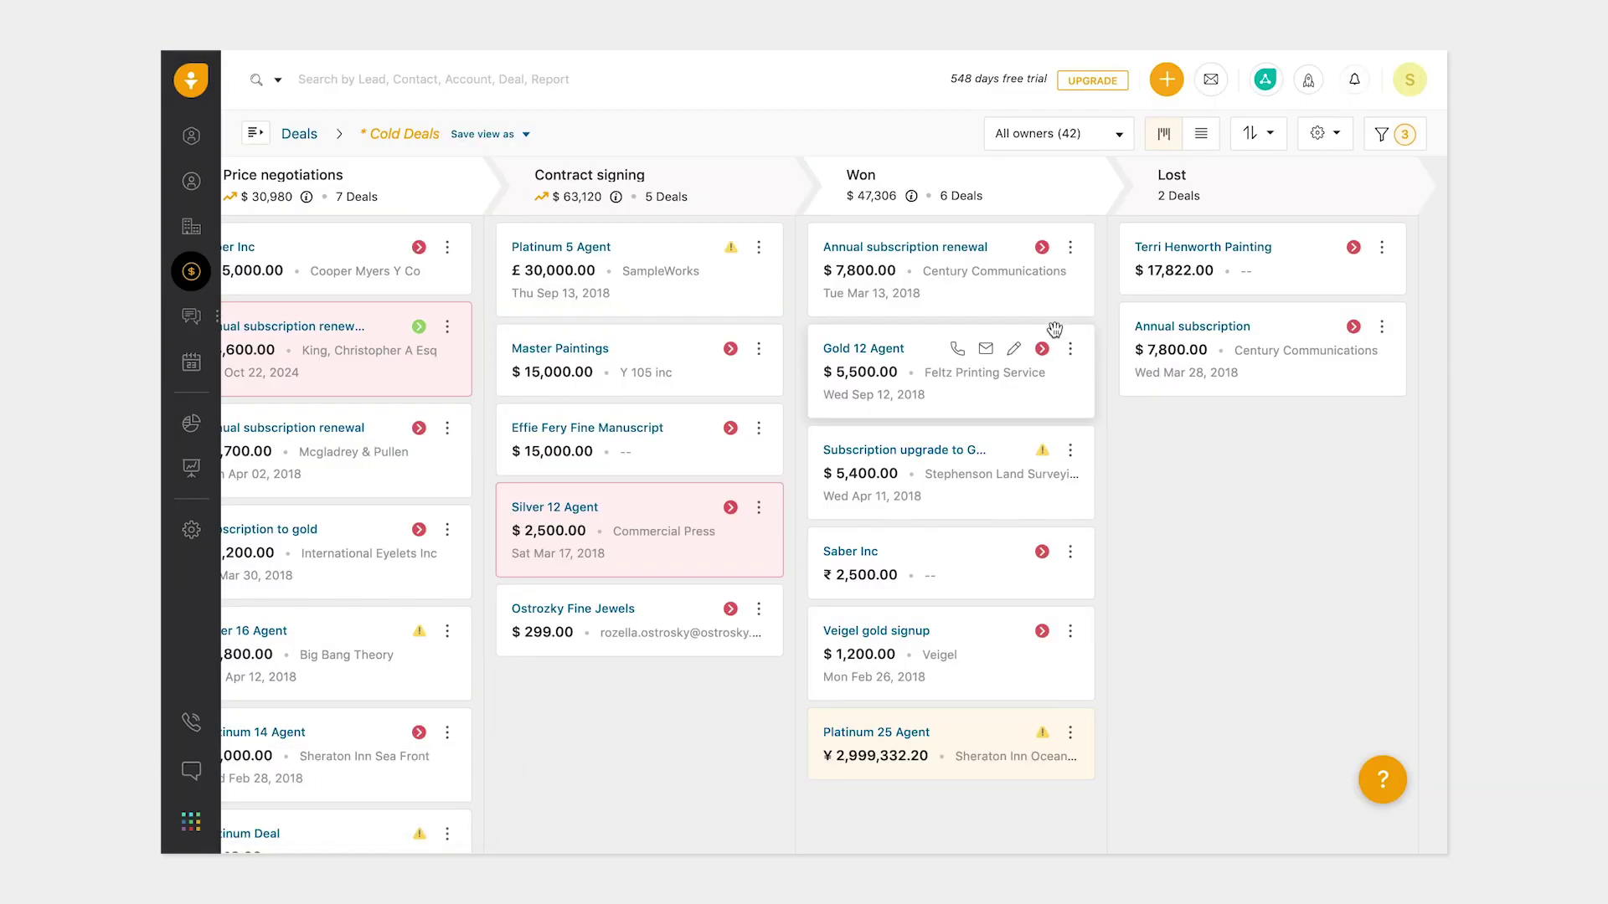
Browse the list of owners available for filtering the deals.
left_click(1069, 147)
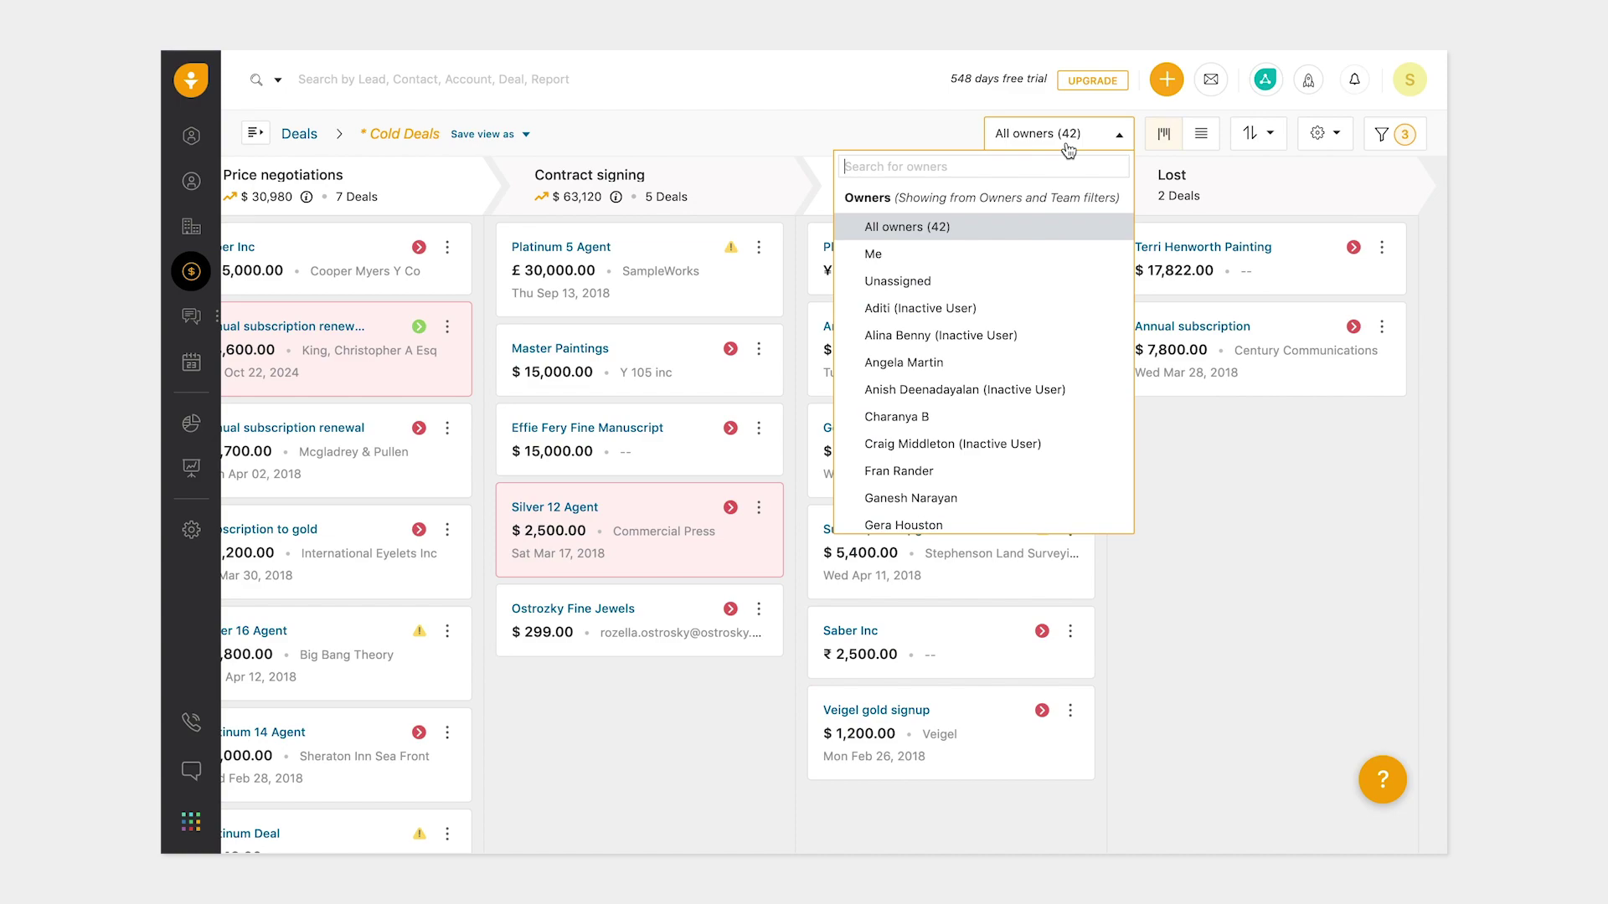
scroll(1054, 303, "down", 3)
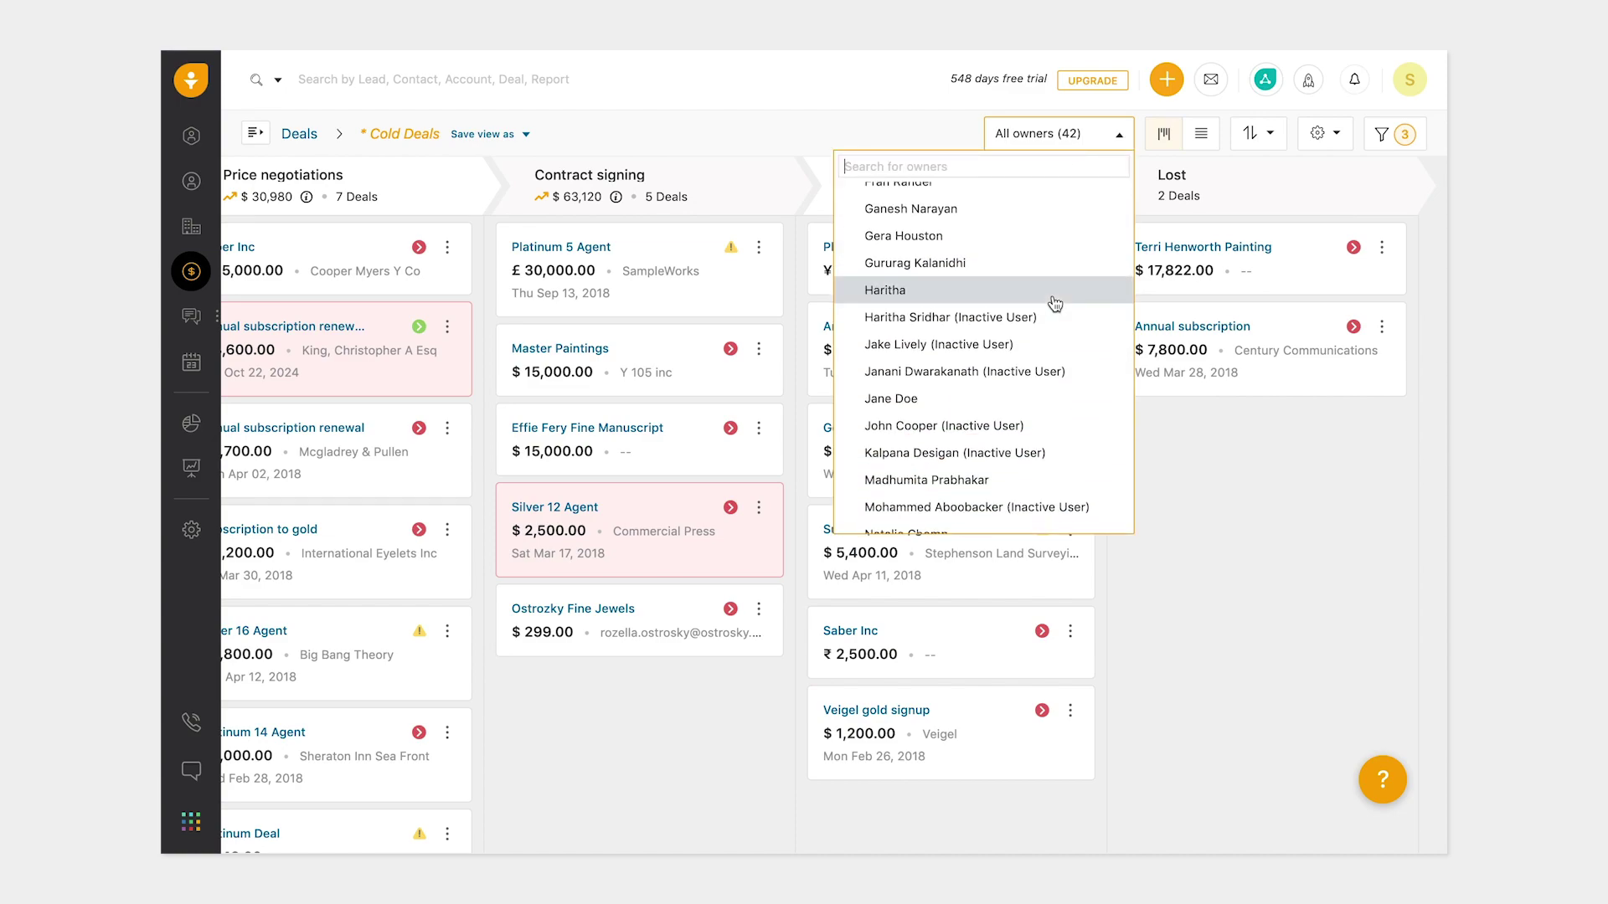
left_click(1106, 150)
Sort the deals on the board by Deal value in descending order.
left_click(1256, 134)
left_click(1181, 214)
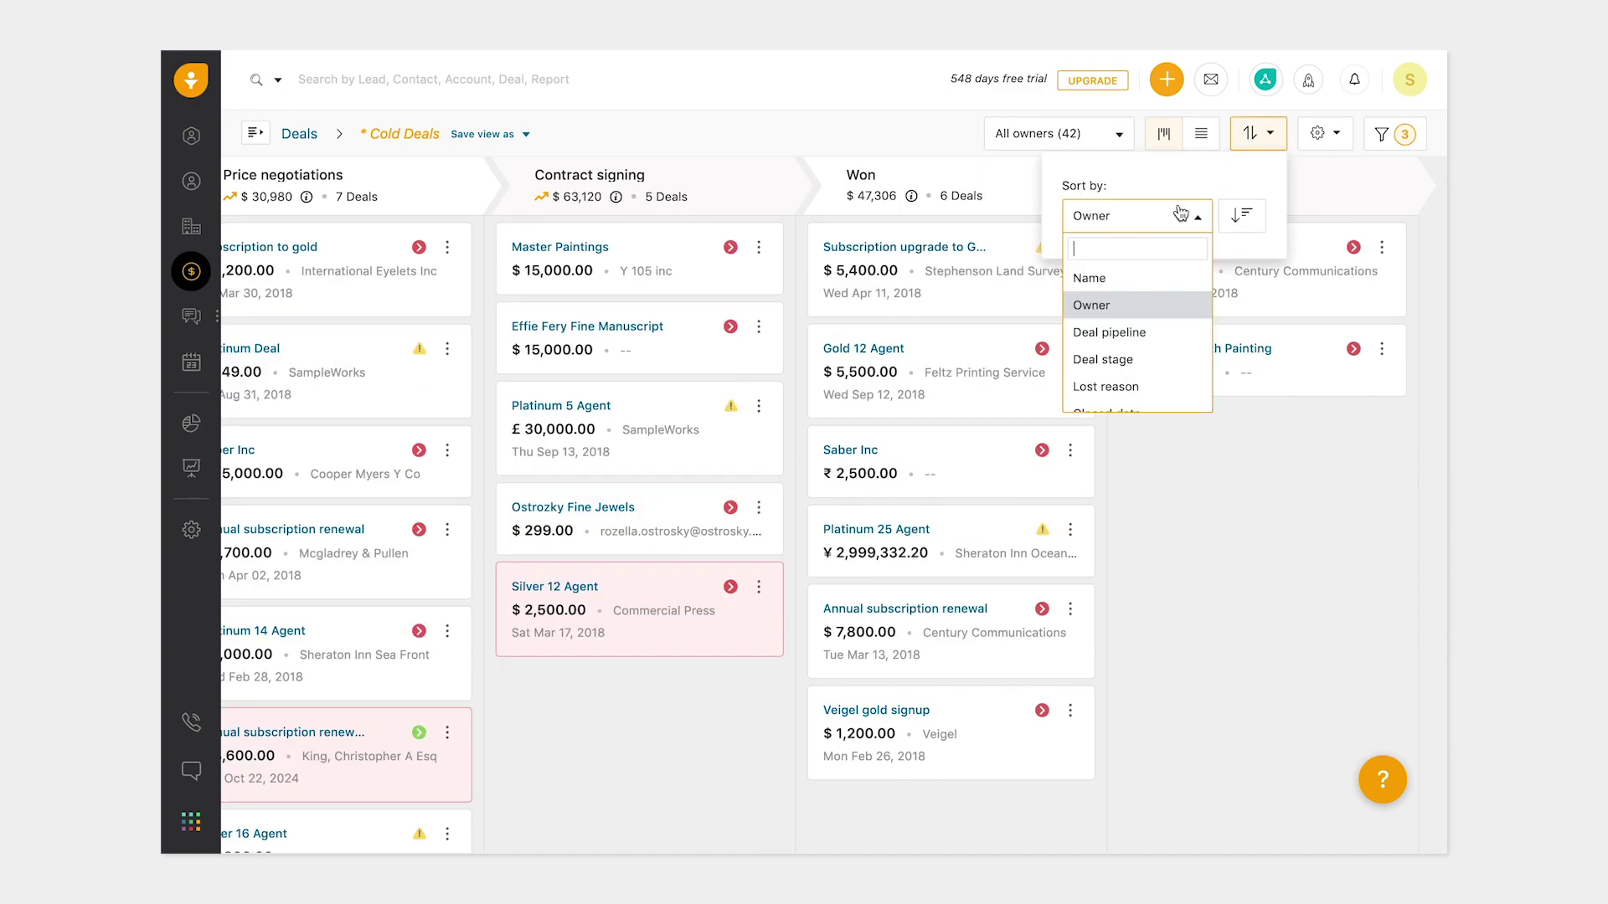
scroll(1168, 305, "down", 4)
left_click(1168, 305)
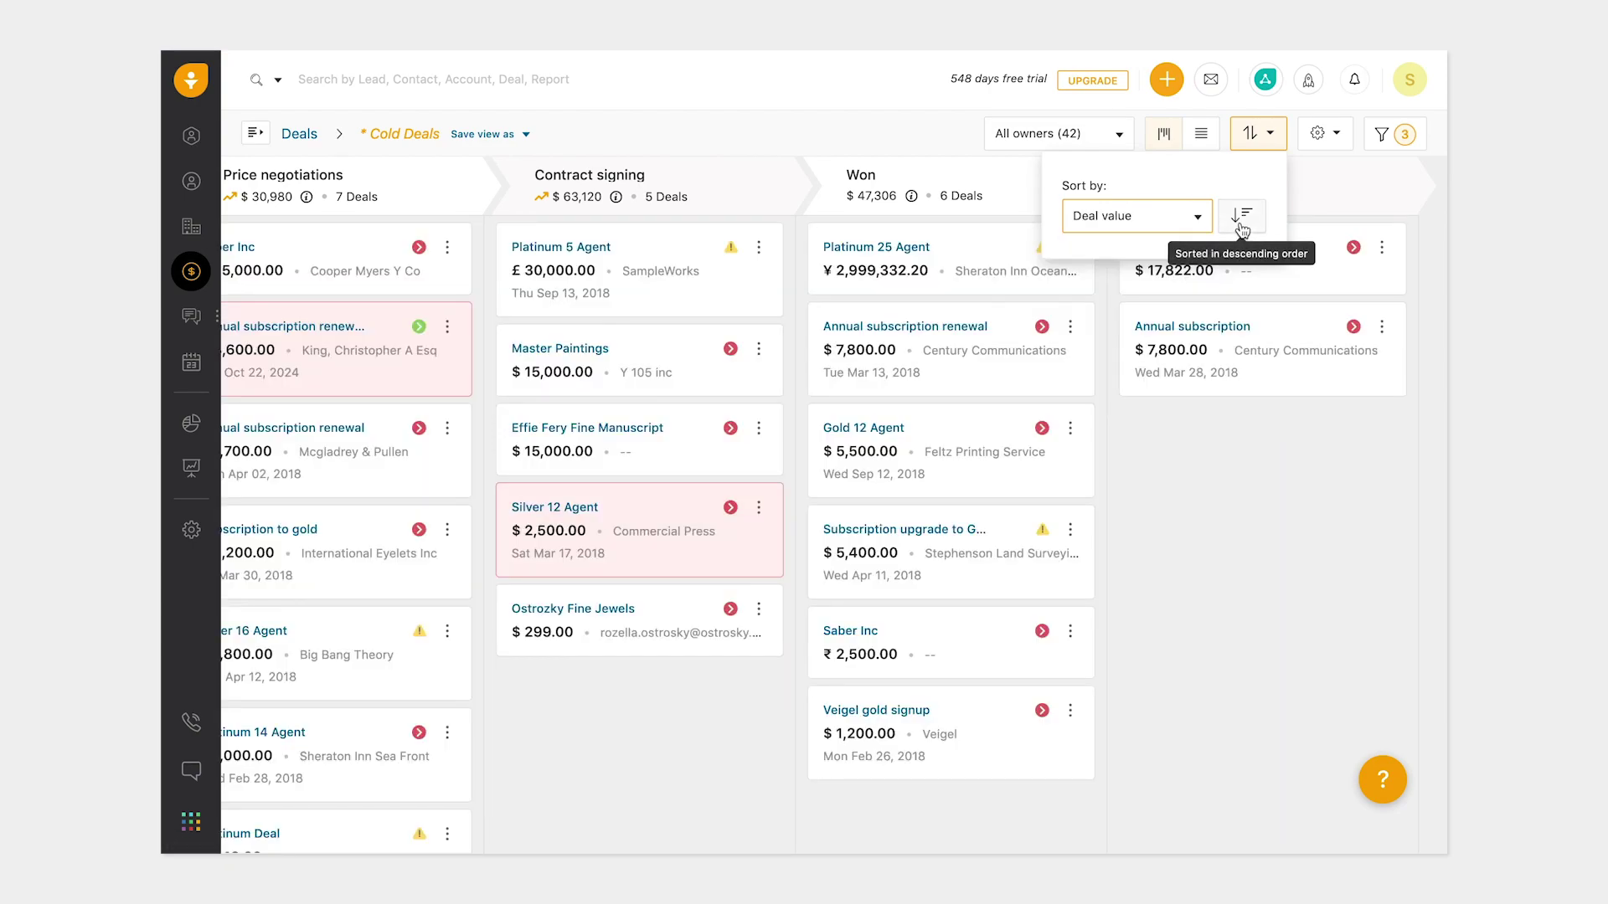
left_click(1241, 219)
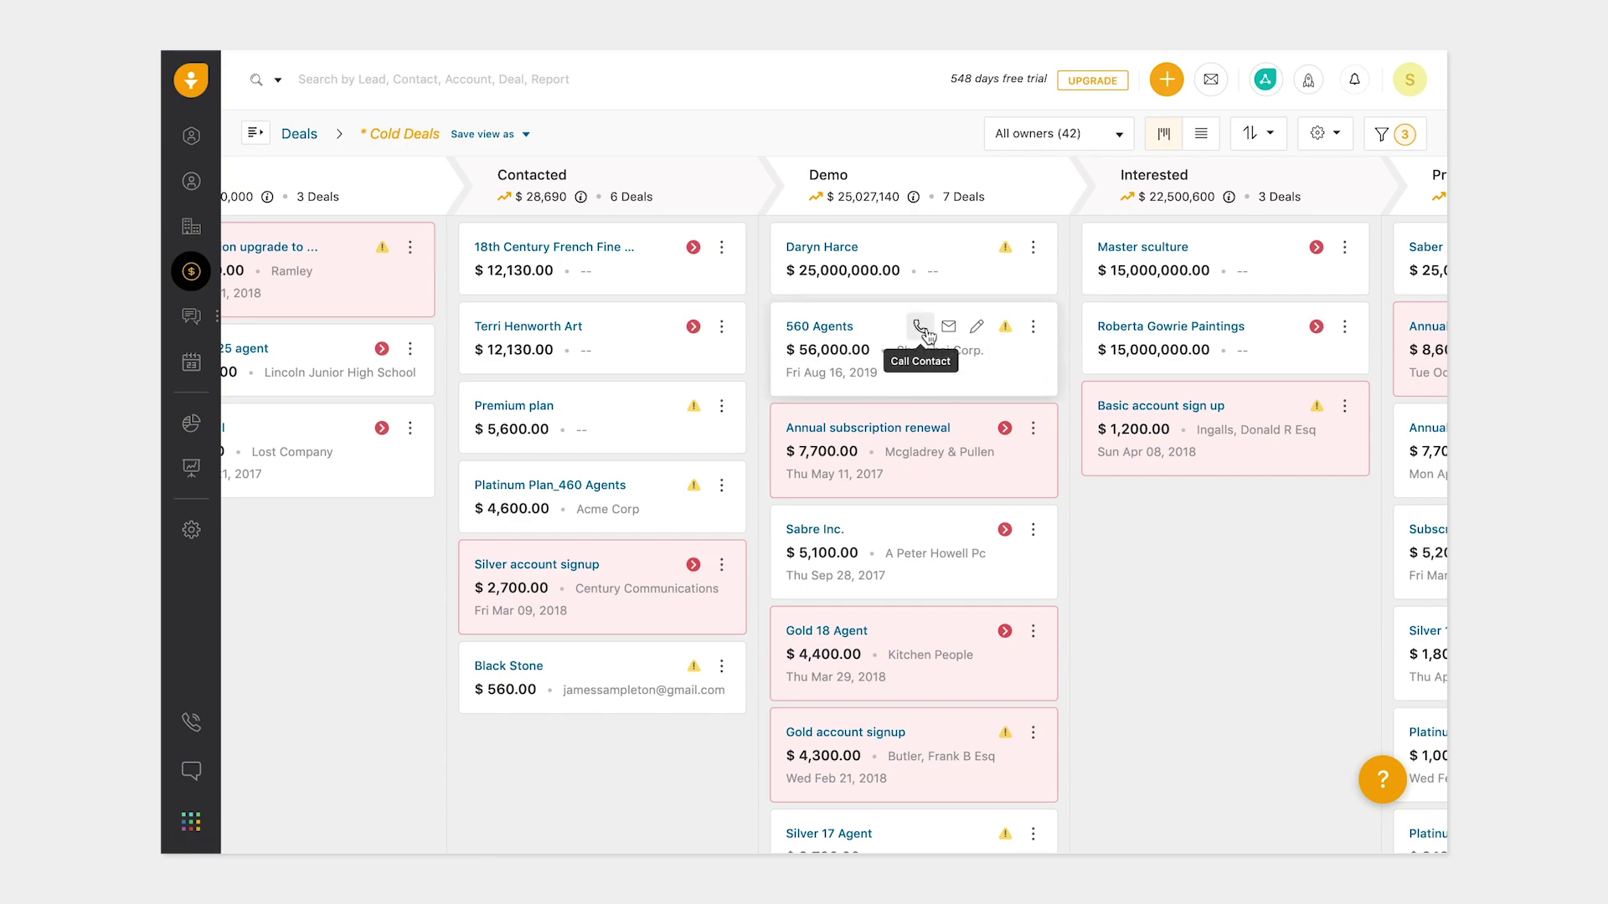
Check the quick actions and activity status indicators on deal cards in the Demo, Price negotiations and Interested stages.
left_click(975, 331)
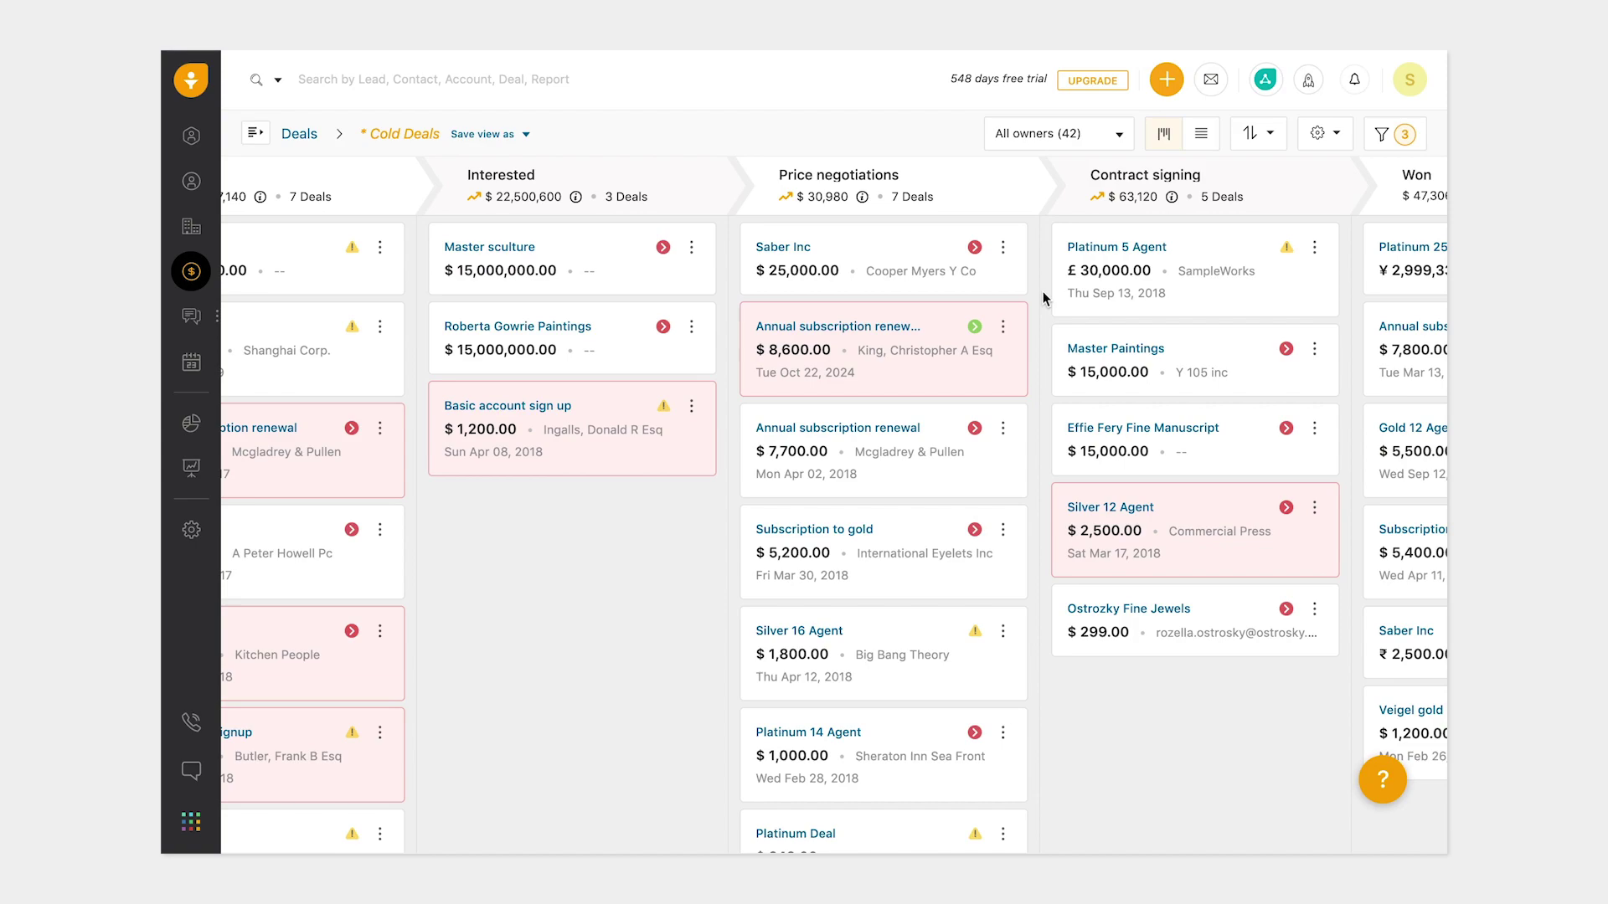
mouse_move(978, 330)
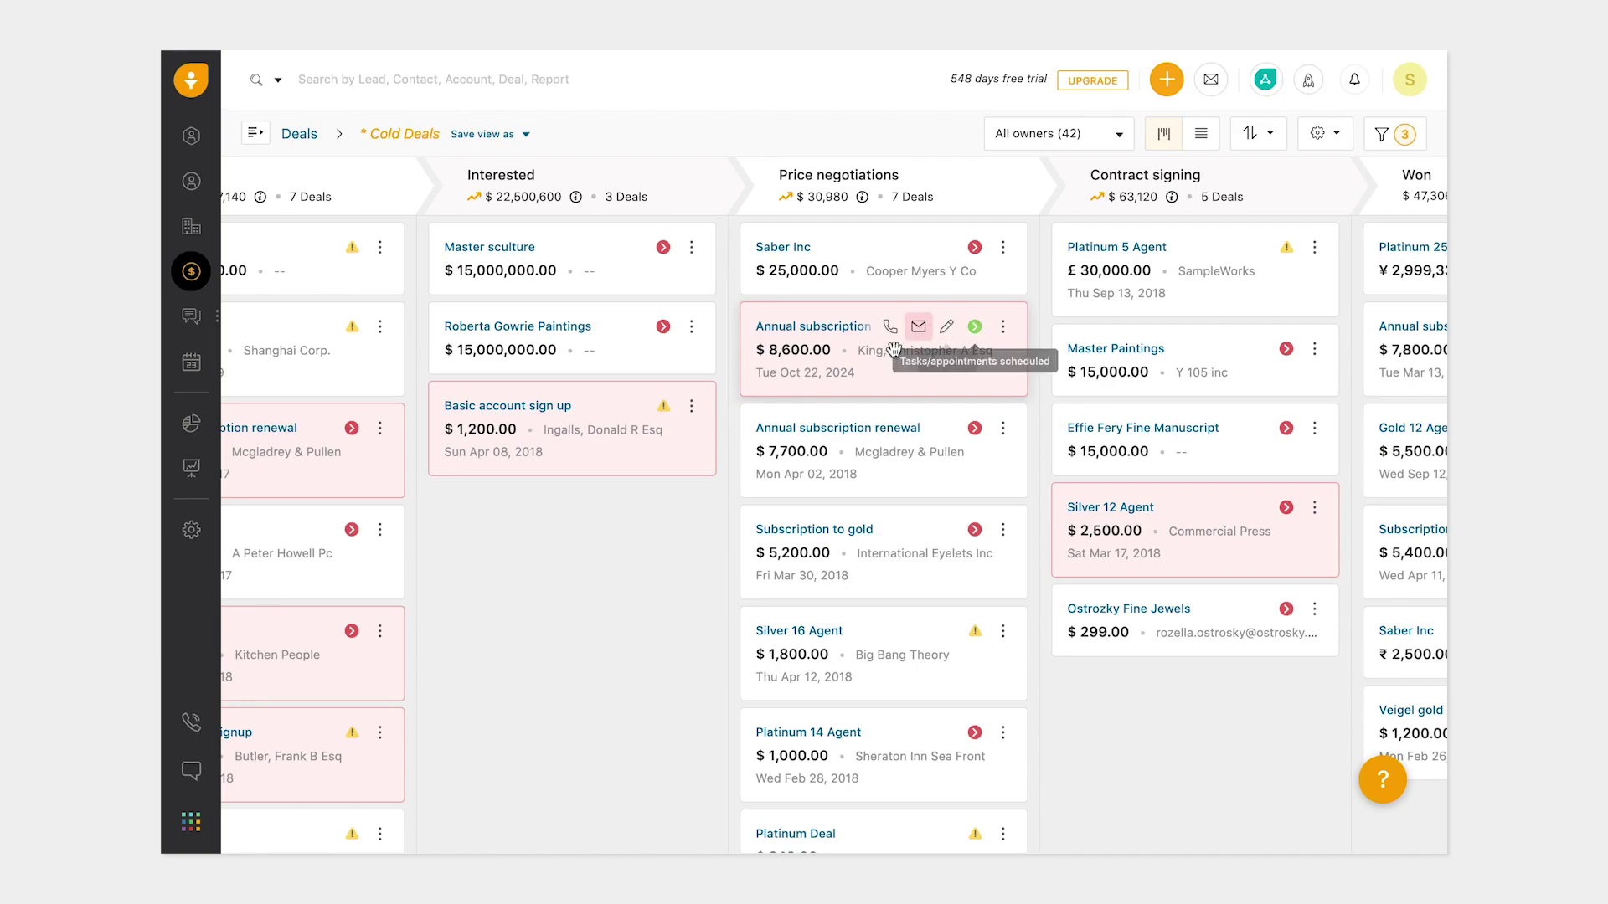
left_click(691, 406)
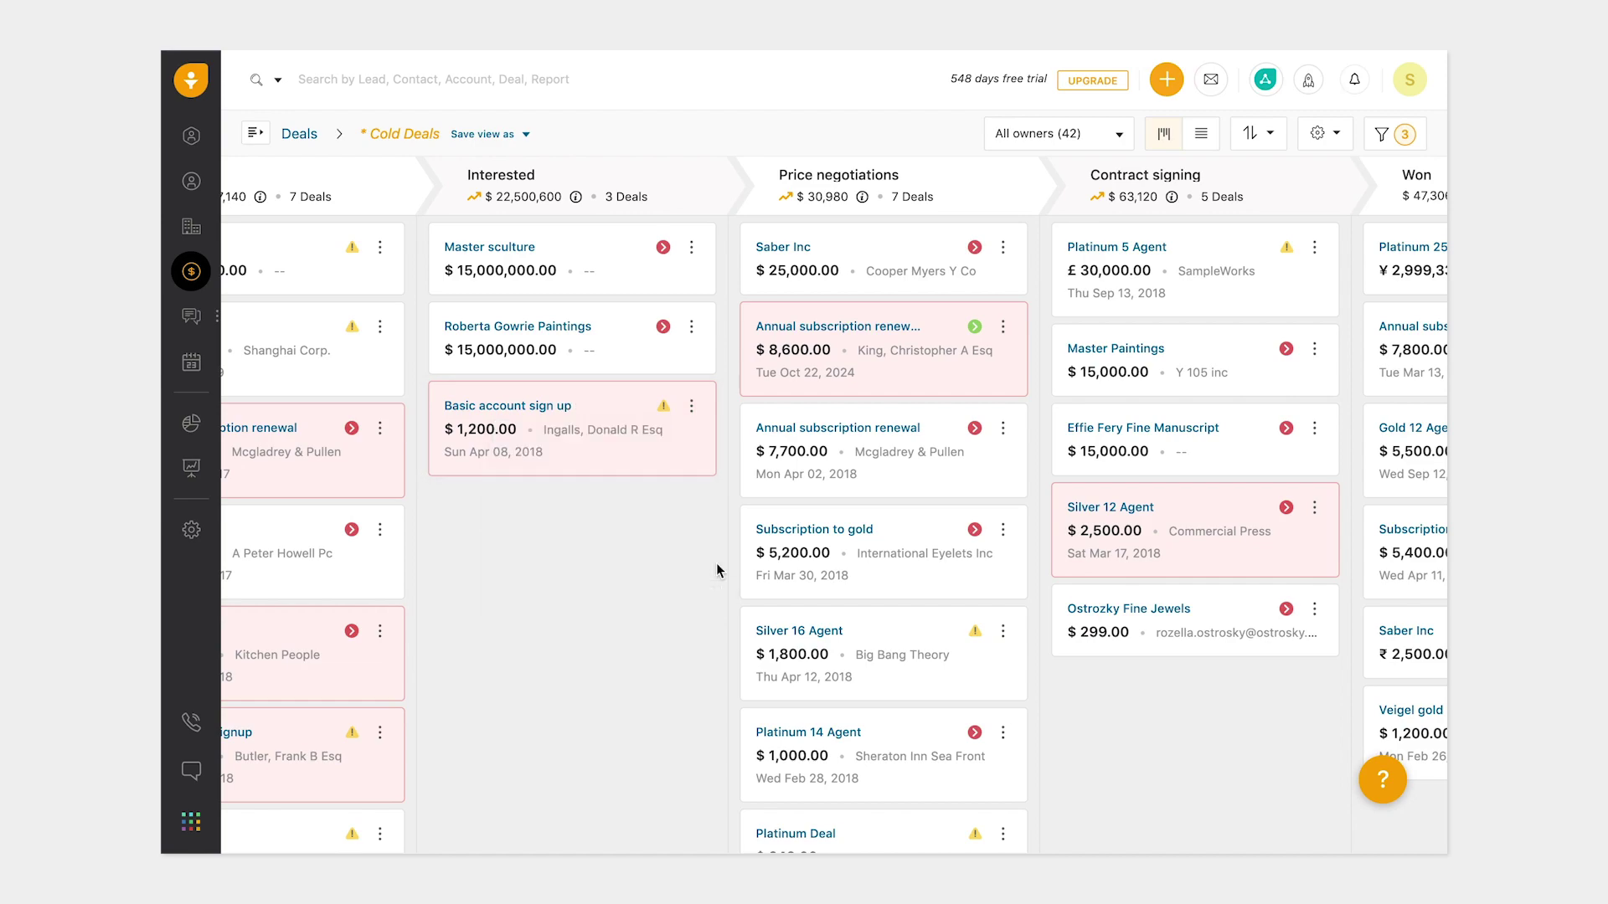
Open the summary of the Basic account sign up deal in the Interested stage and view its contacts section.
left_click(519, 411)
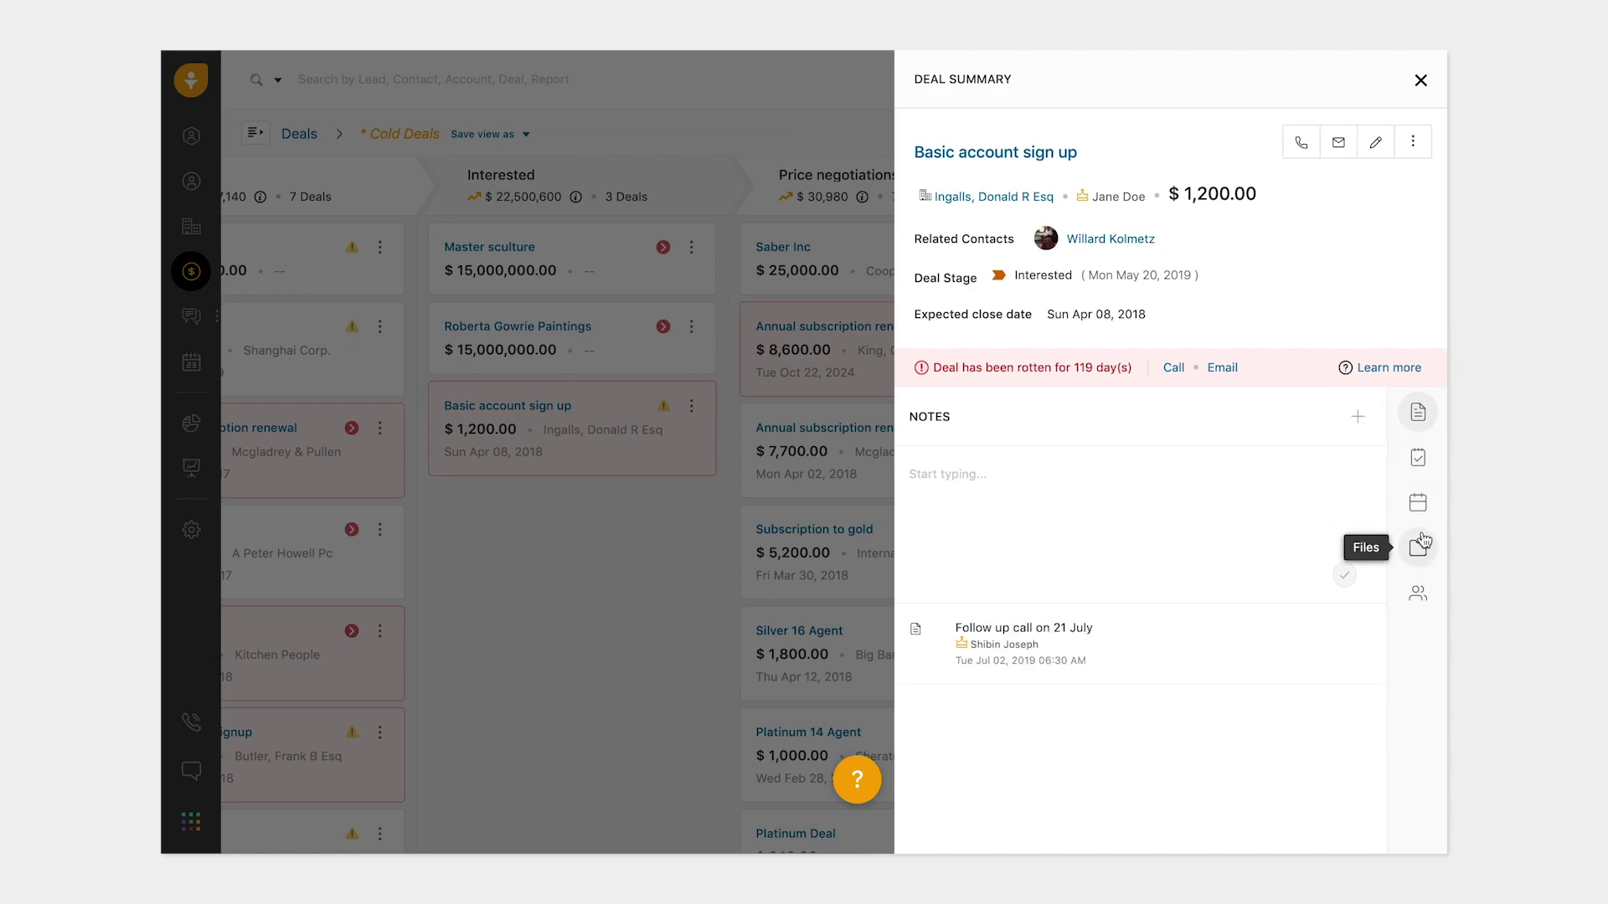
left_click(1421, 591)
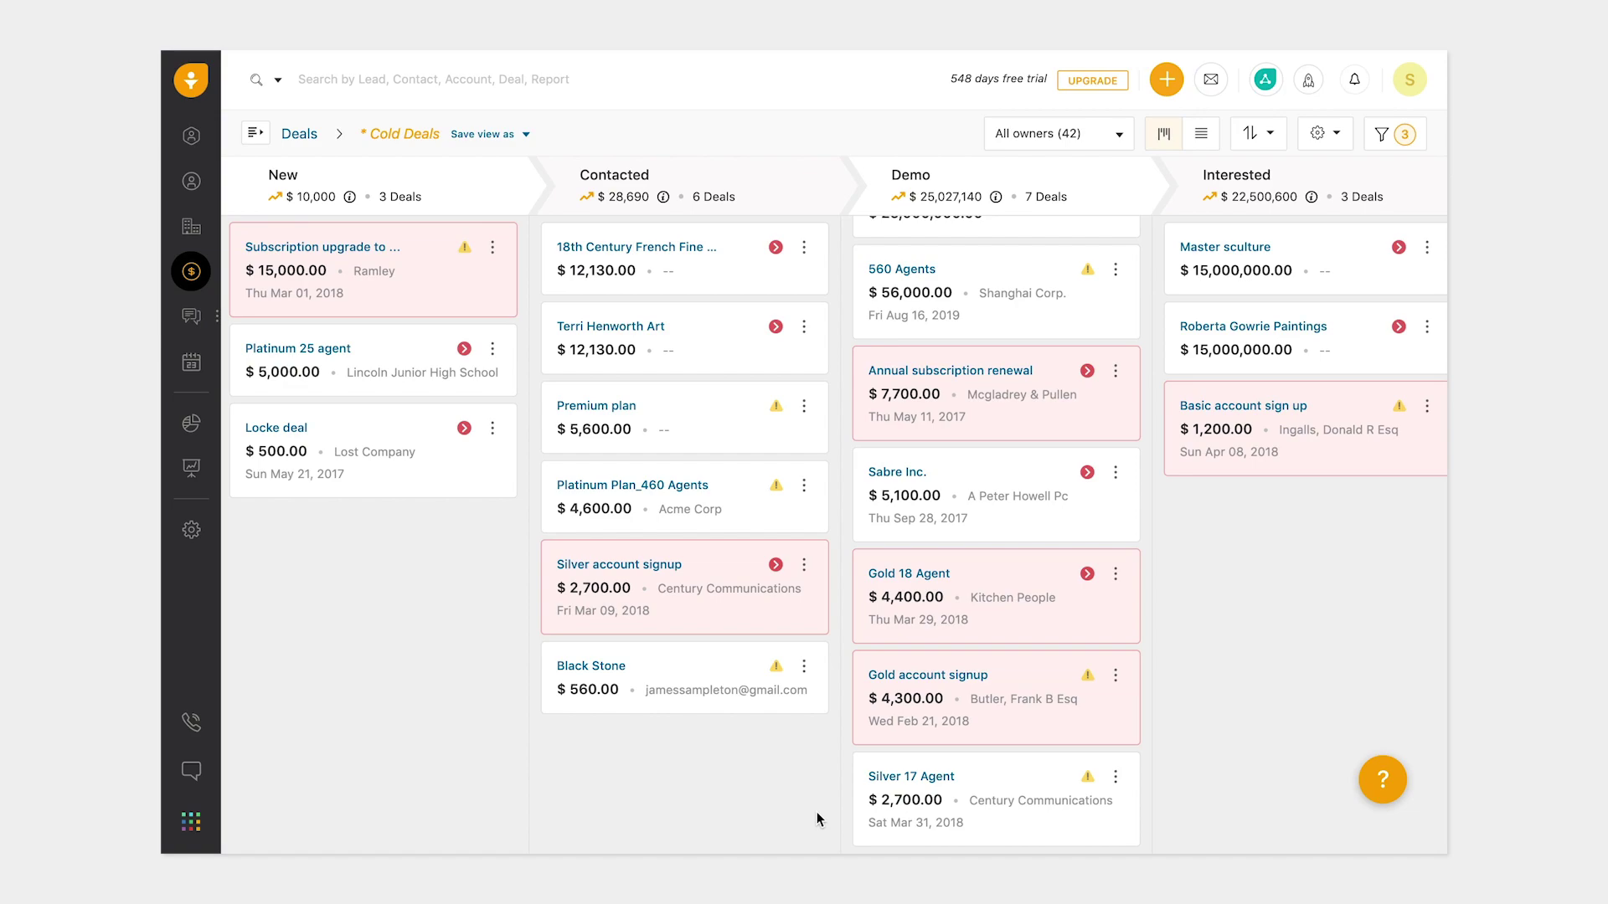
Show only rotten deals on the board, starting from the rotten Annual subscription renewal deal in the Demo stage.
left_click(1116, 373)
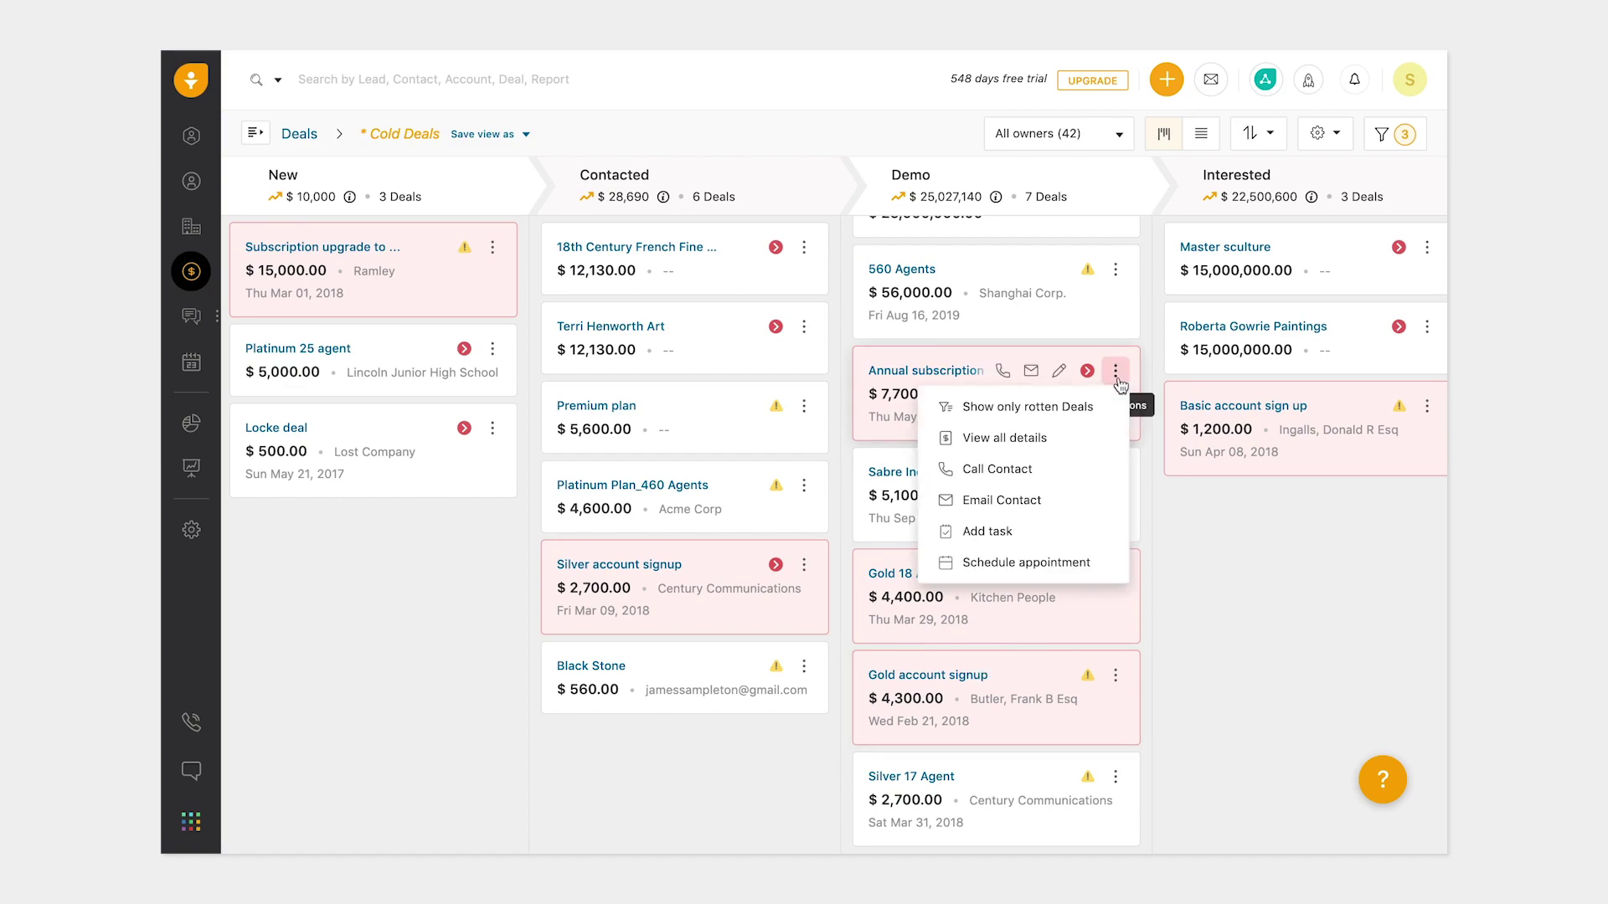
left_click(1088, 406)
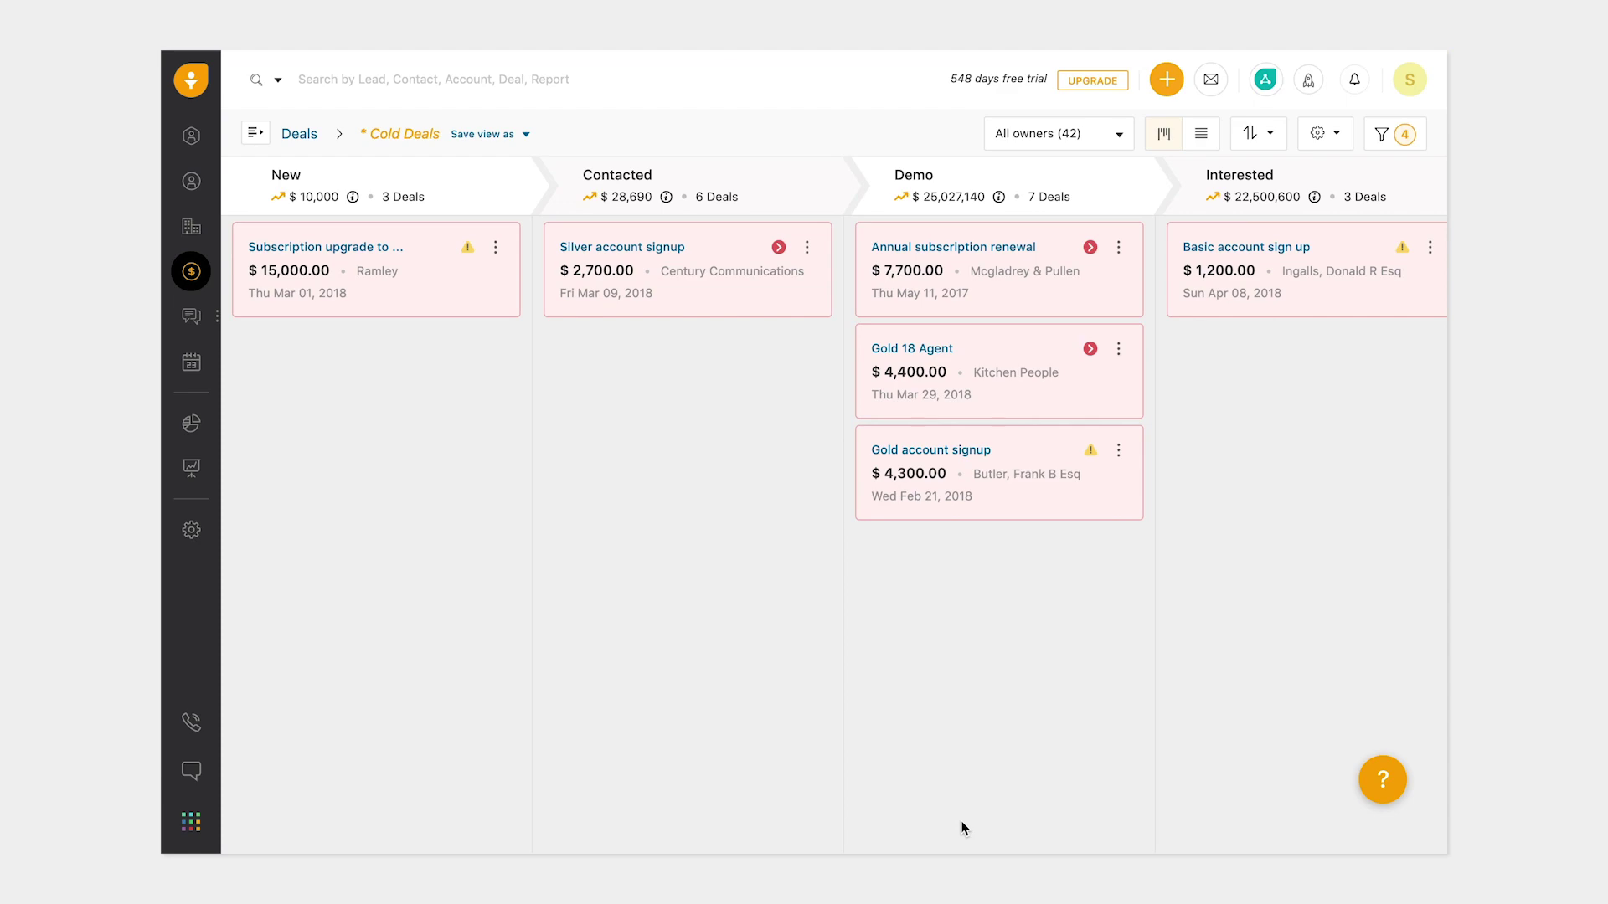
scroll(961, 828, "right", 4)
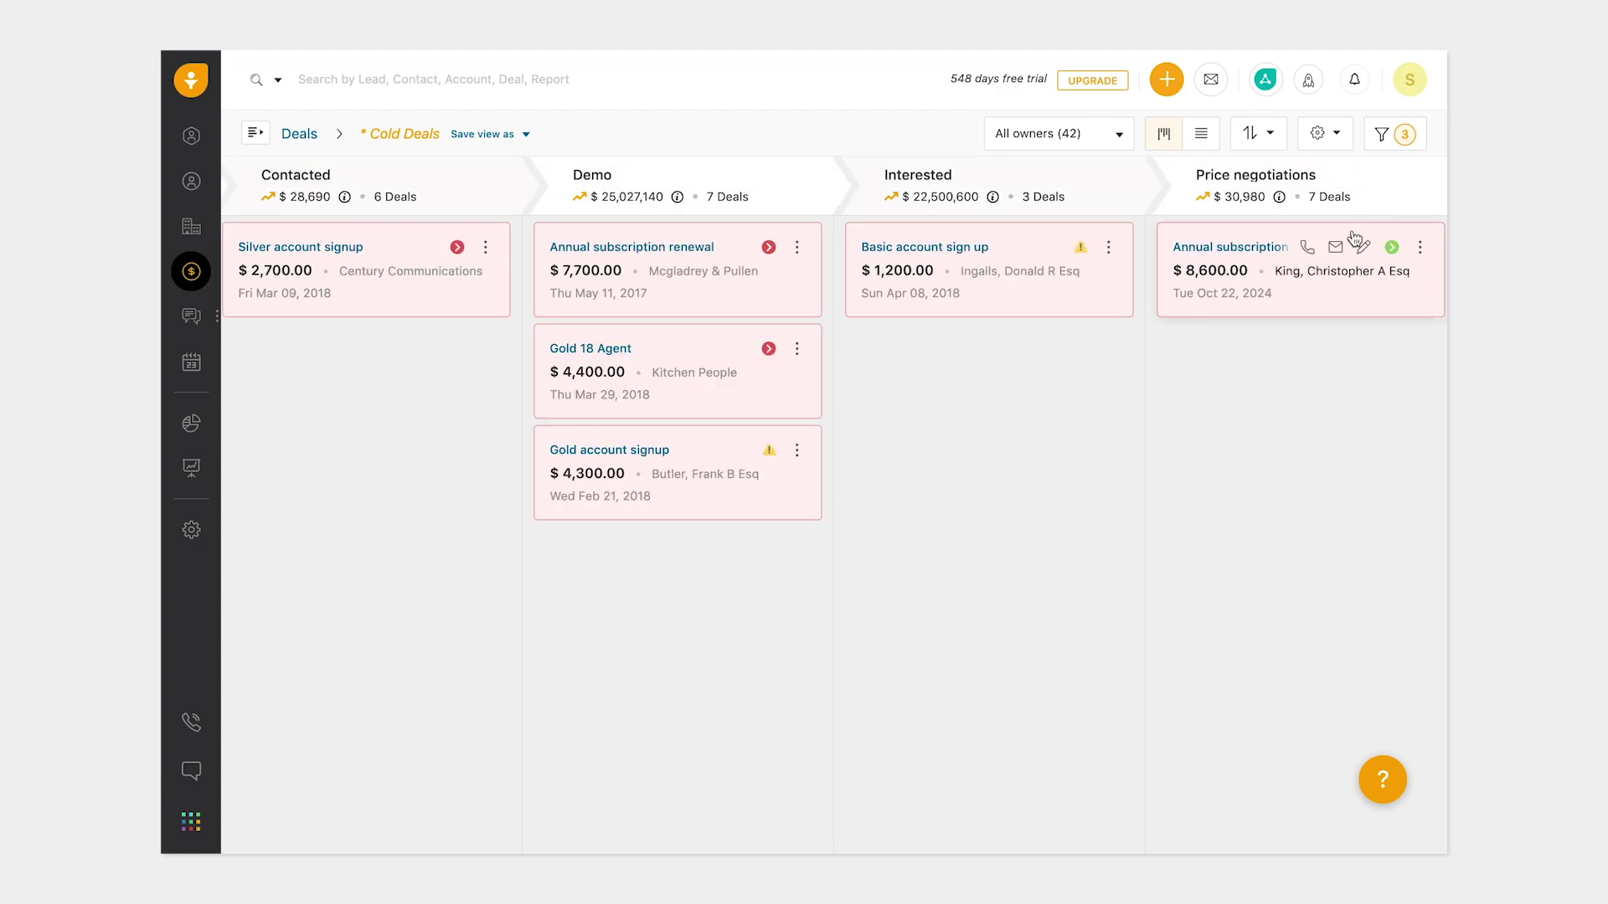
Set the deal pipeline filter to Private Sale.
left_click(1391, 145)
left_click(1333, 432)
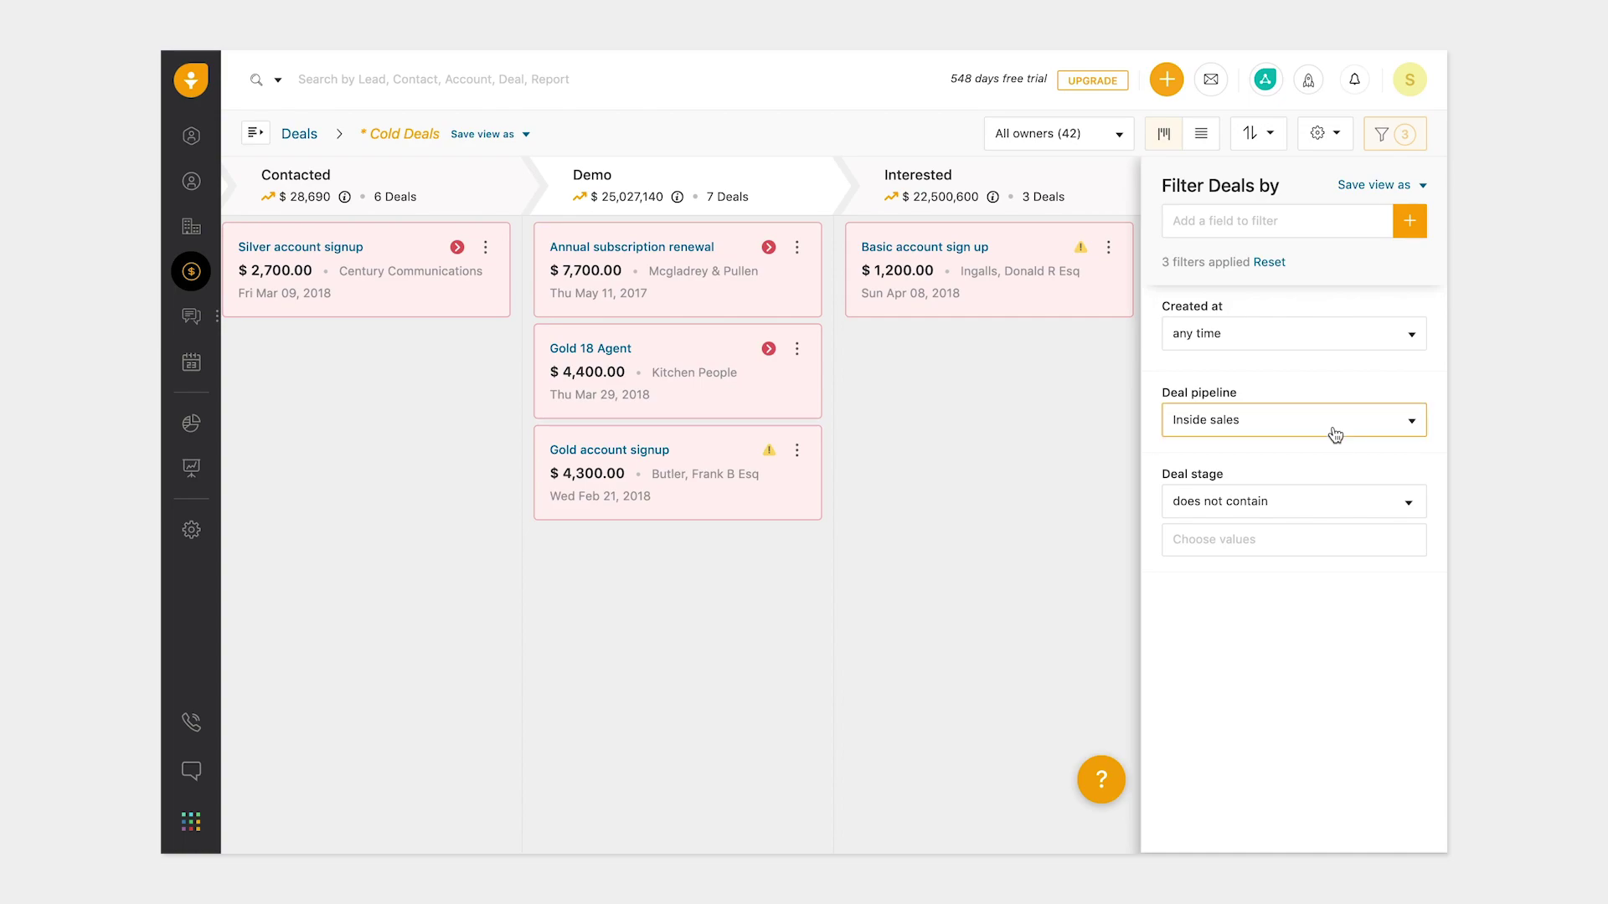
left_click(1324, 531)
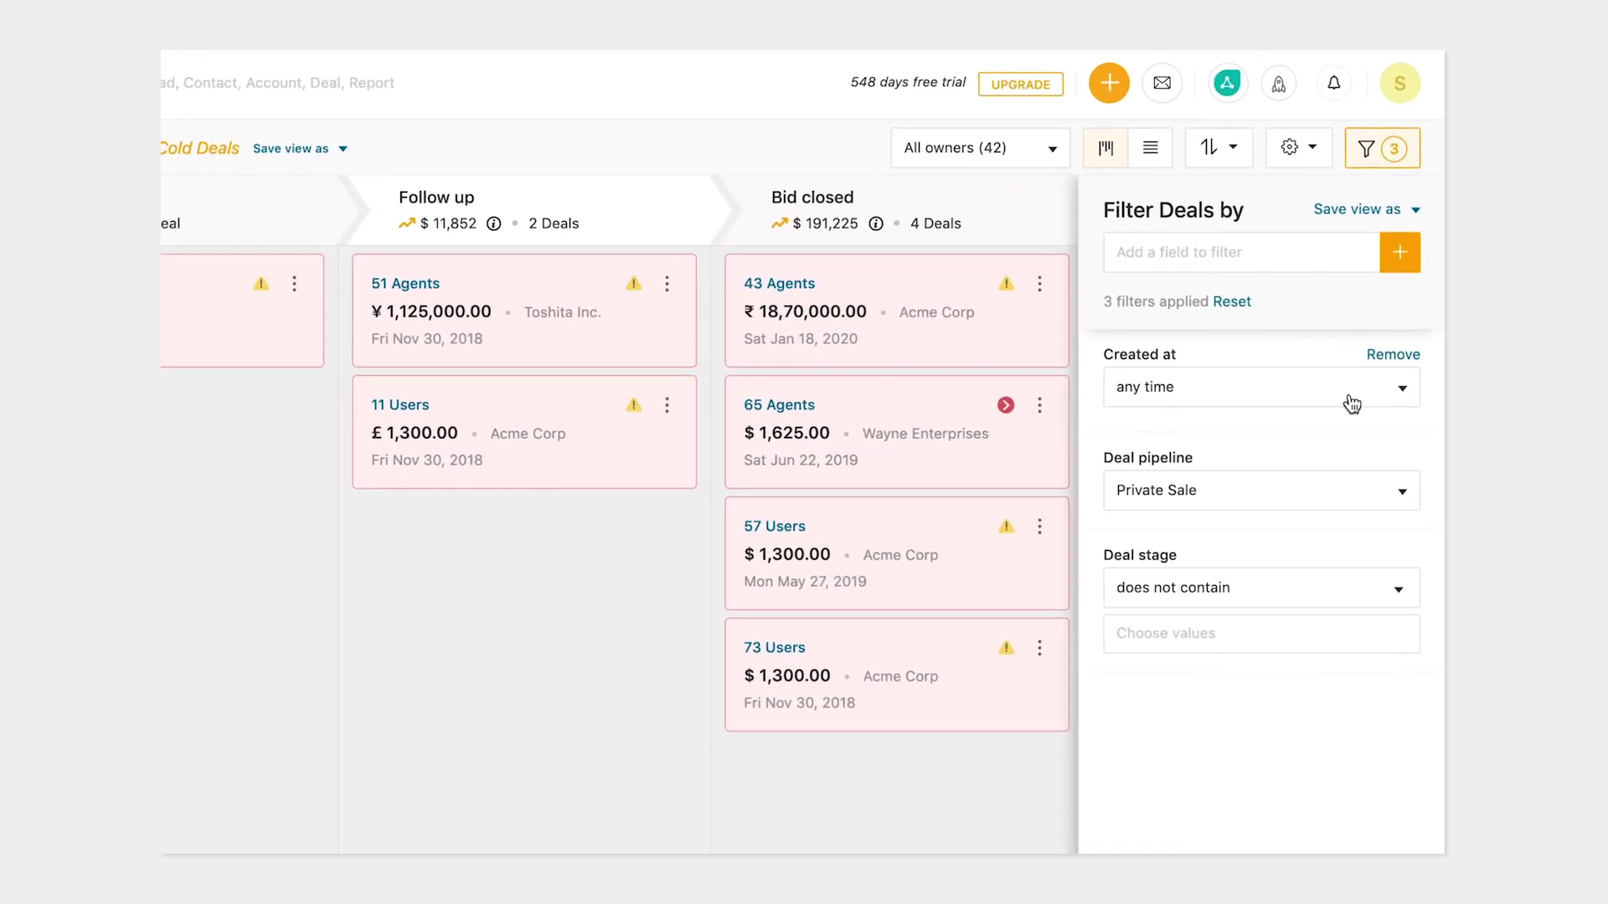
Show the deals as a list and remove the Age (in days), Related Contacts and Deal value columns from the visible columns.
left_click(1290, 148)
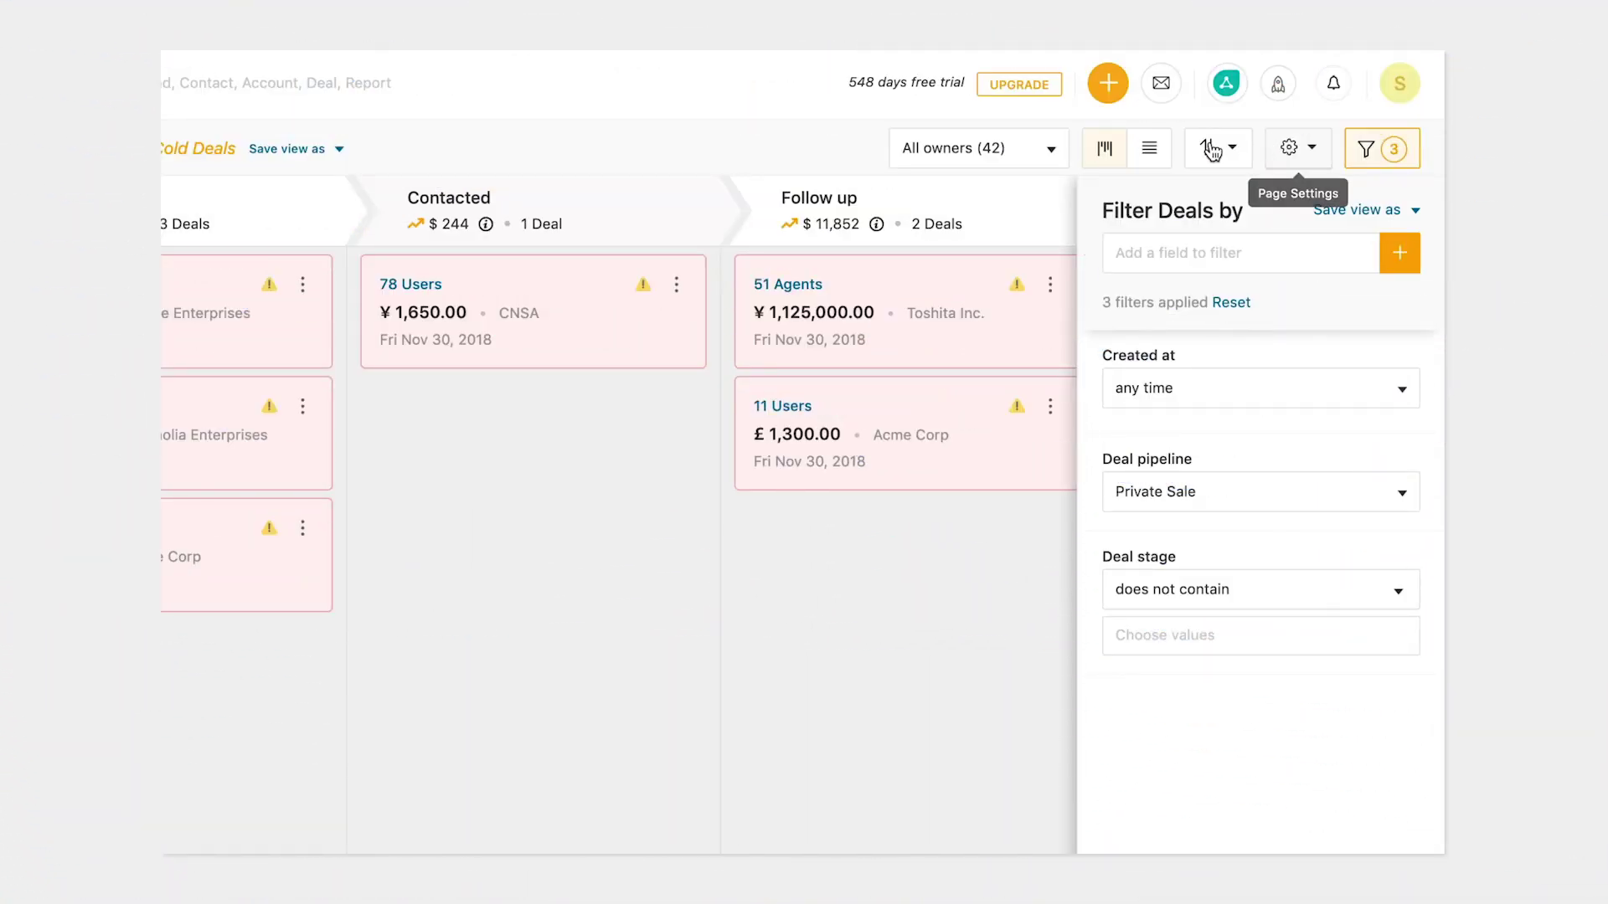
left_click(1159, 159)
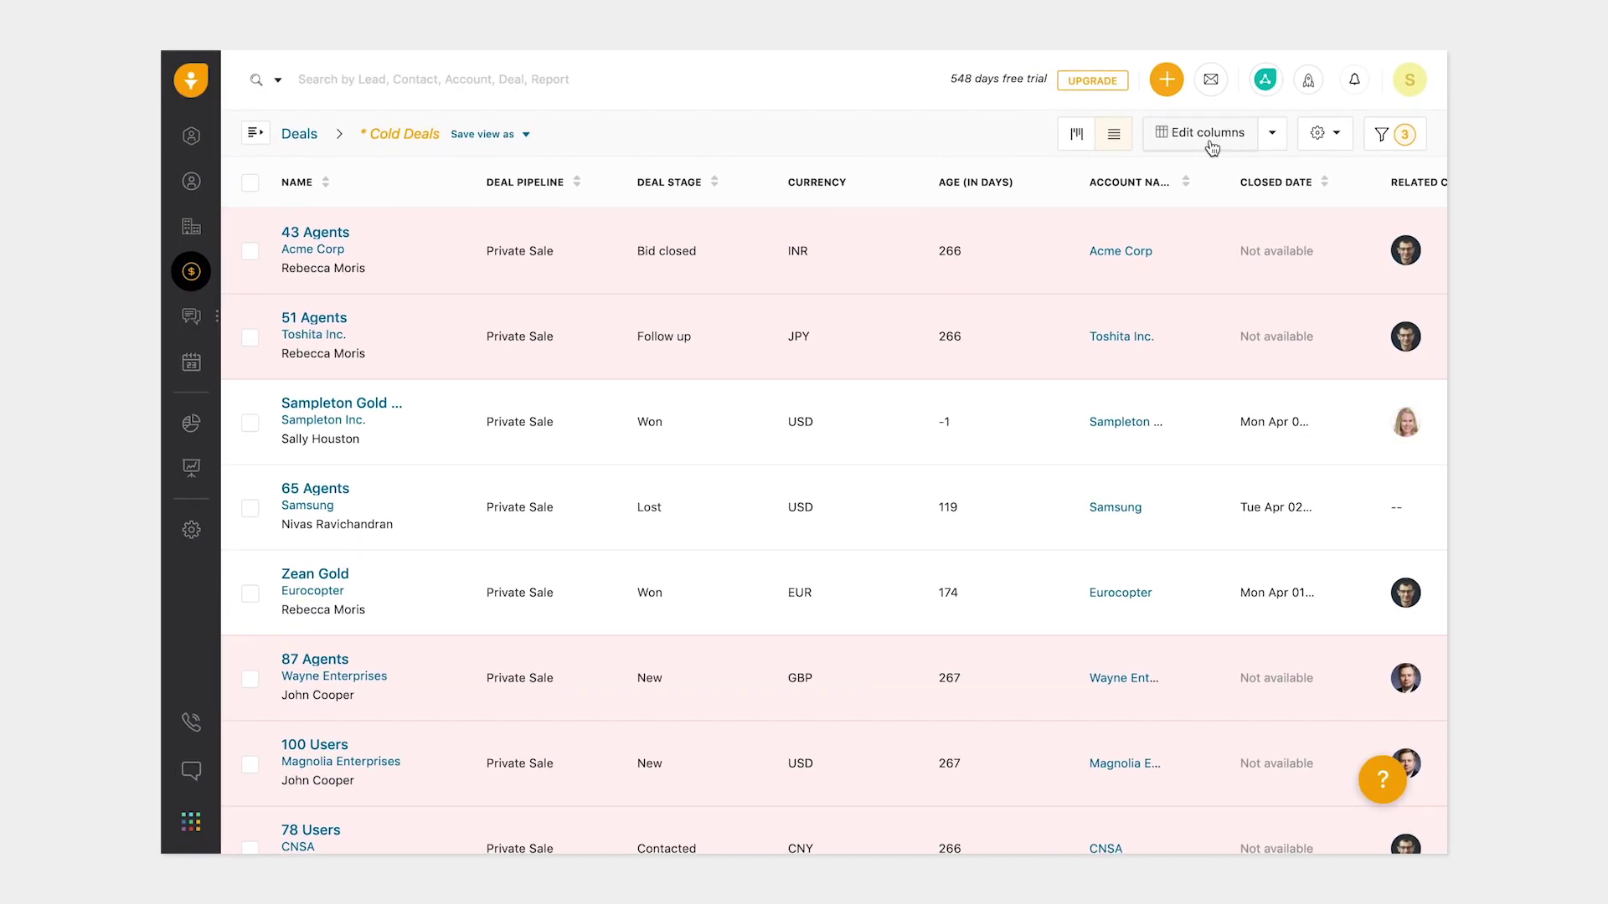
left_click(1213, 144)
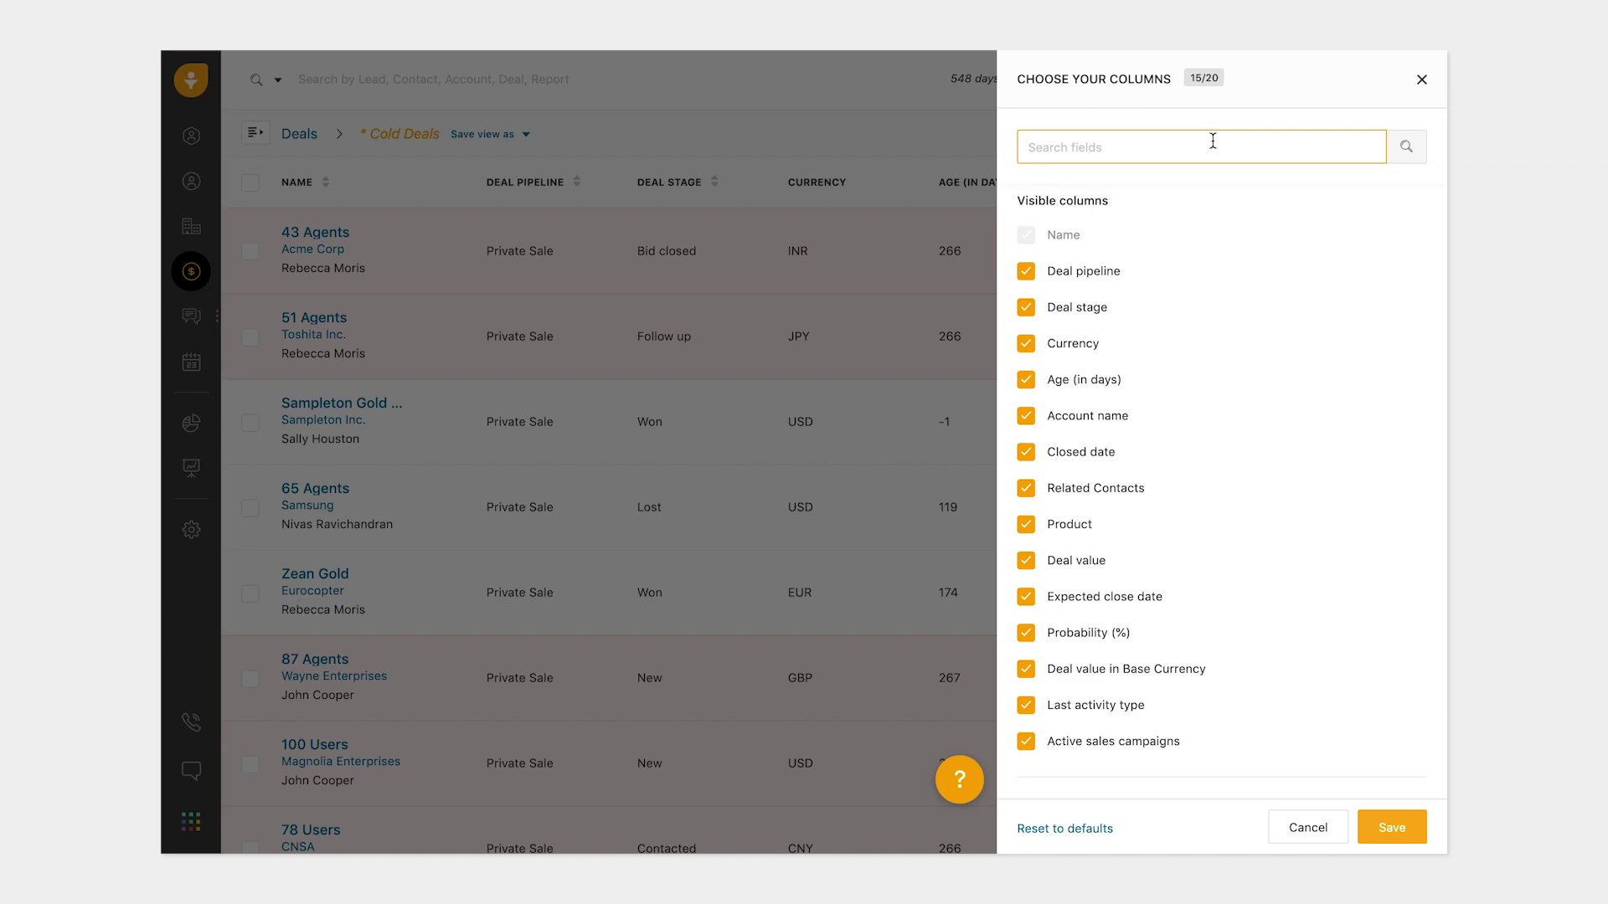
left_click(1097, 381)
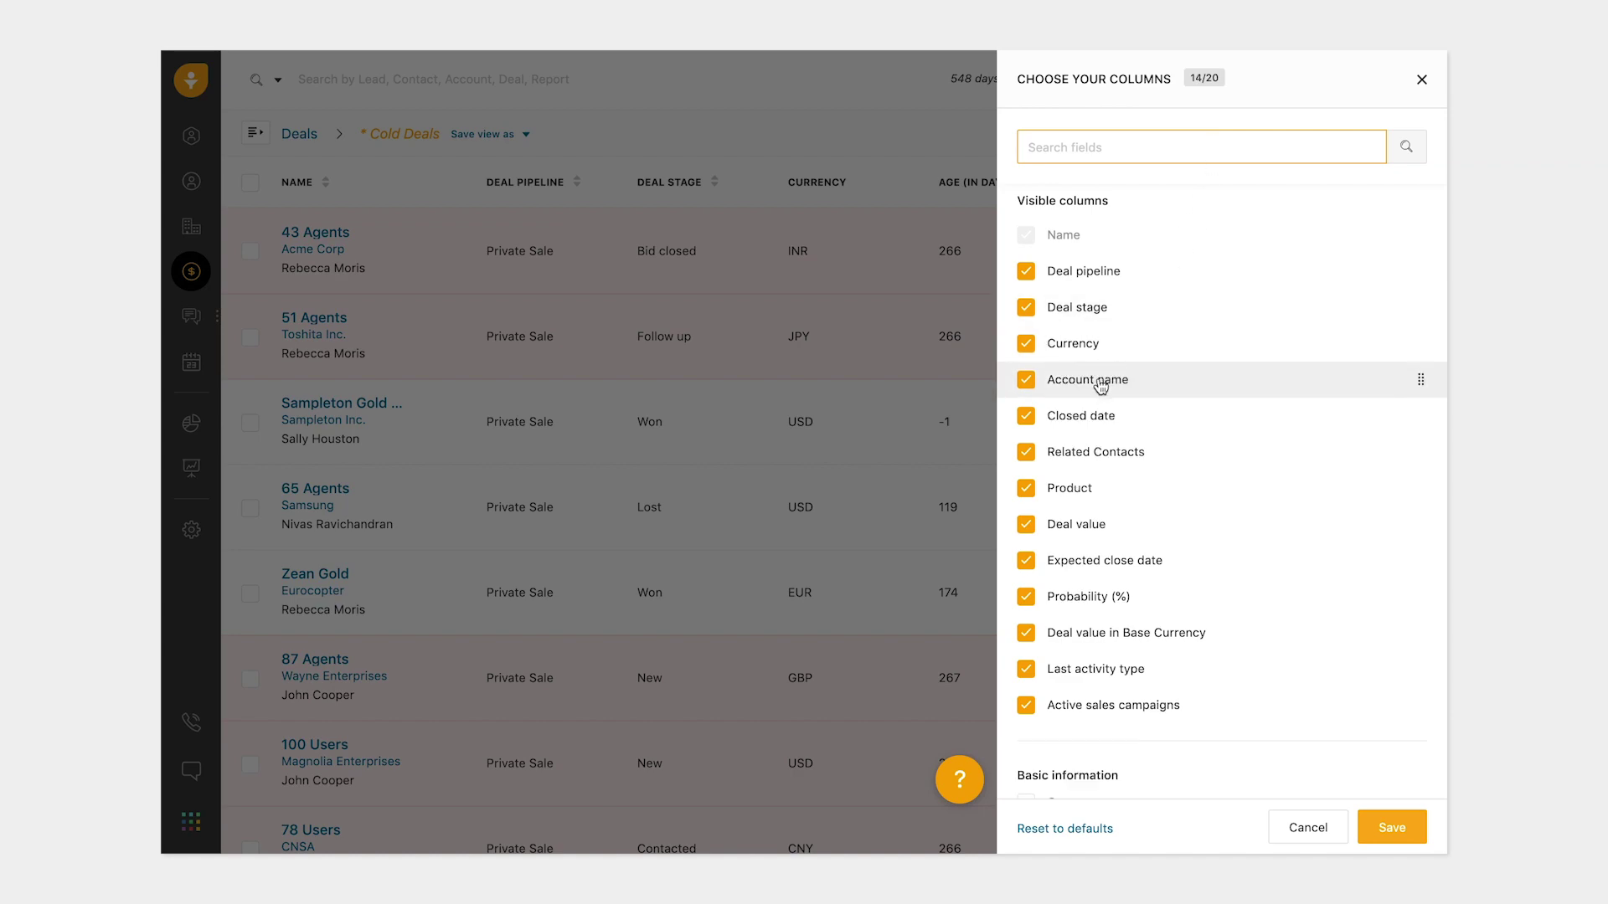
left_click(1086, 452)
left_click(1071, 493)
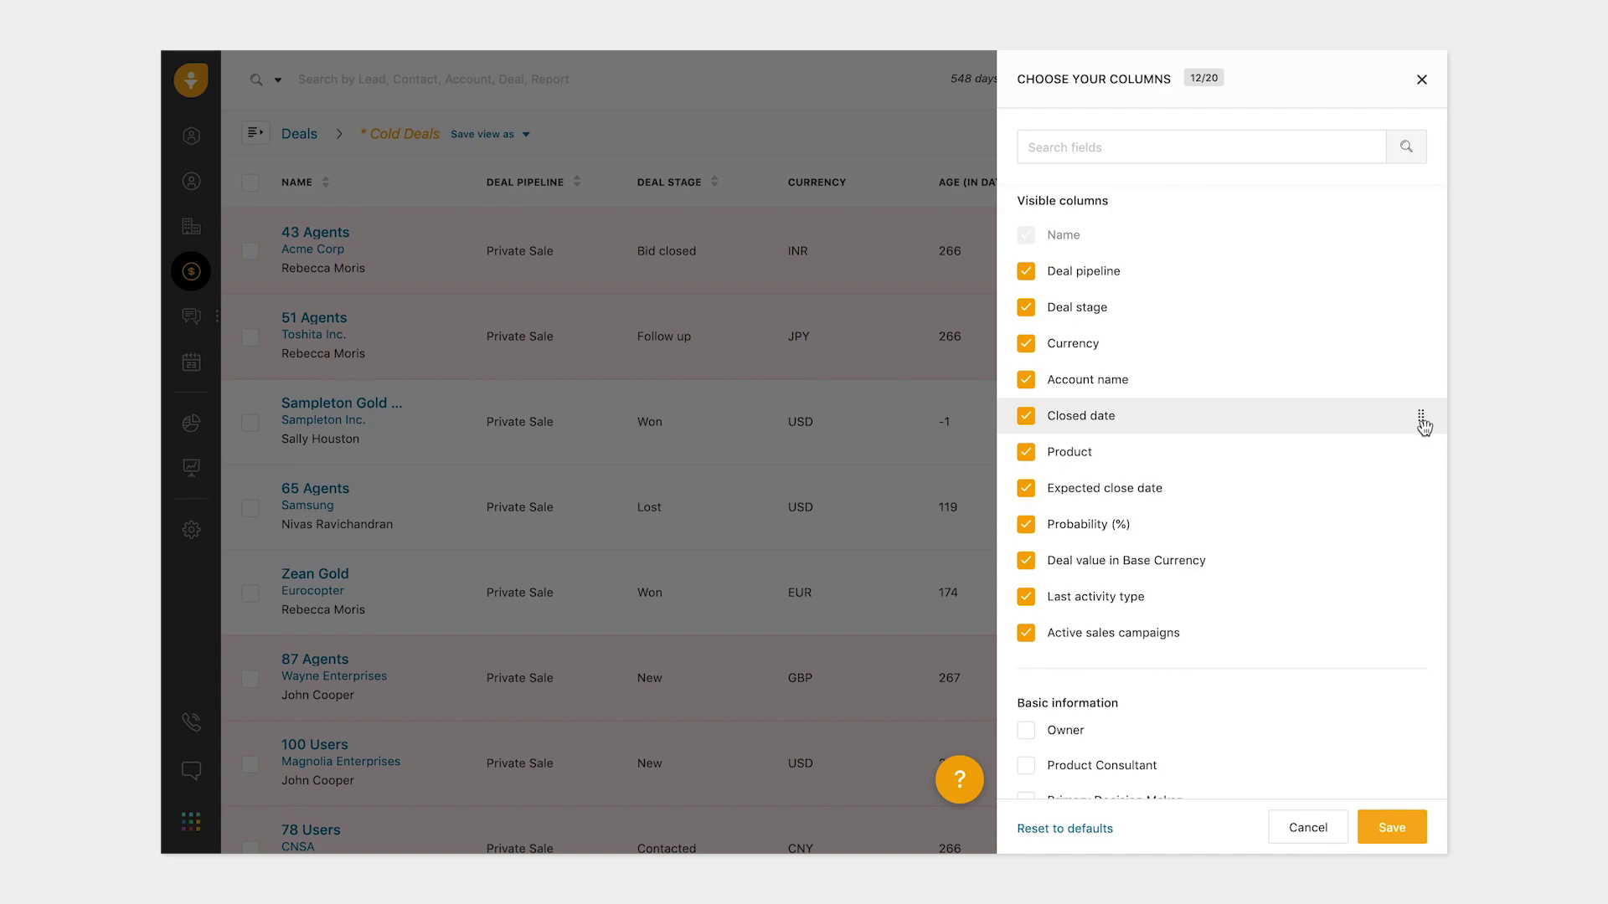
Reorder the columns so Closed date and Account name come directly after Name, and save the column settings.
left_click_drag(1419, 420, 1420, 271)
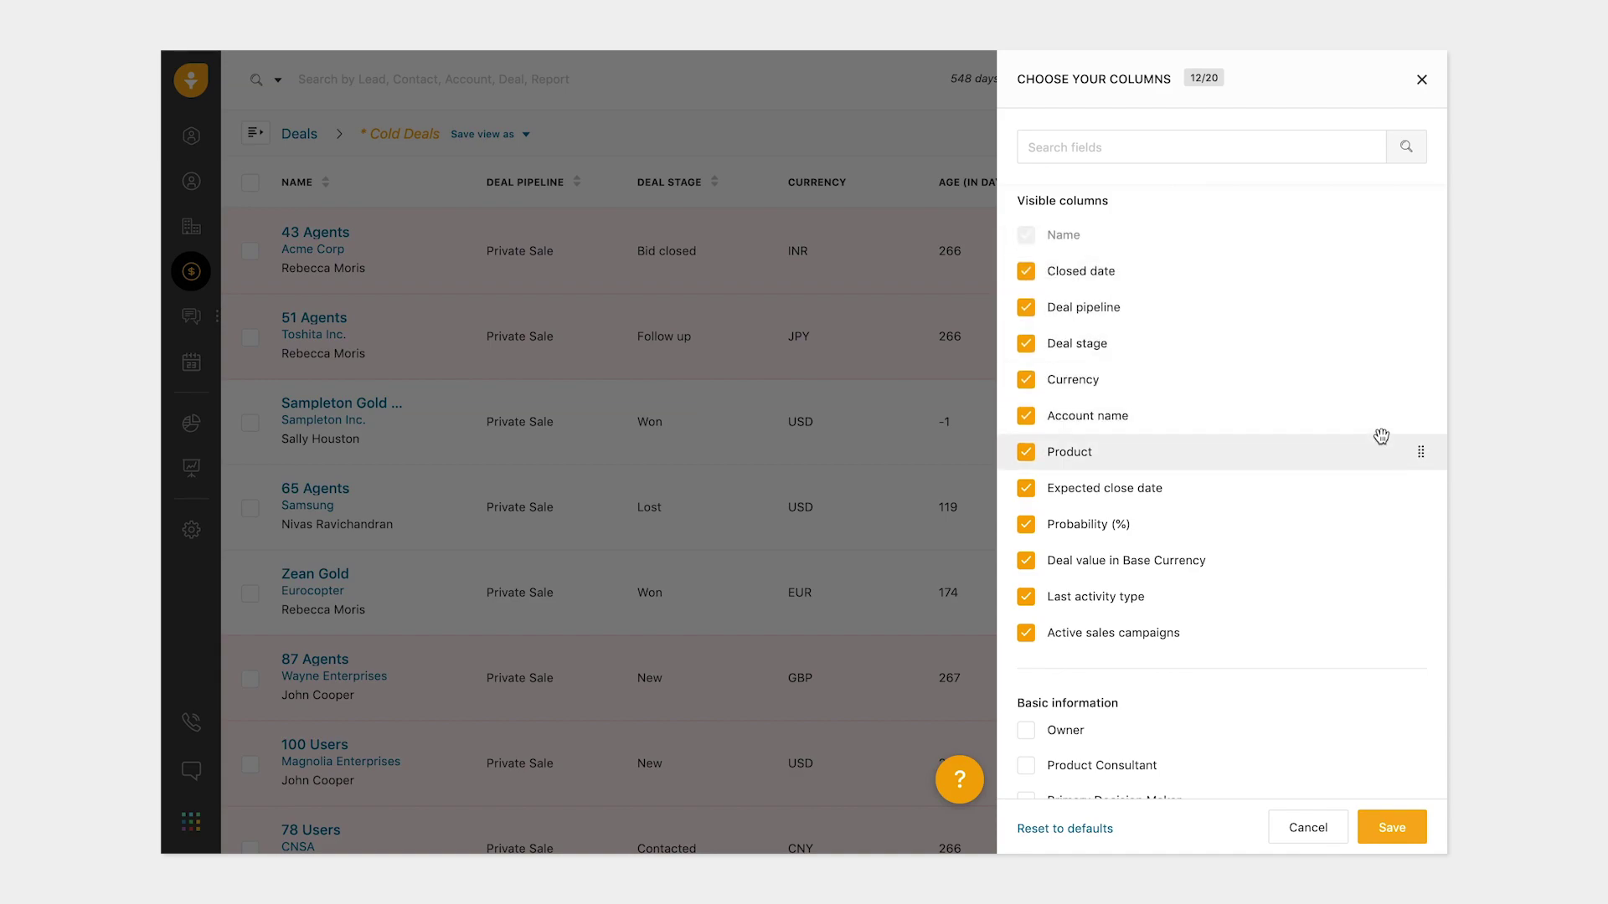
left_click_drag(1412, 416, 1414, 307)
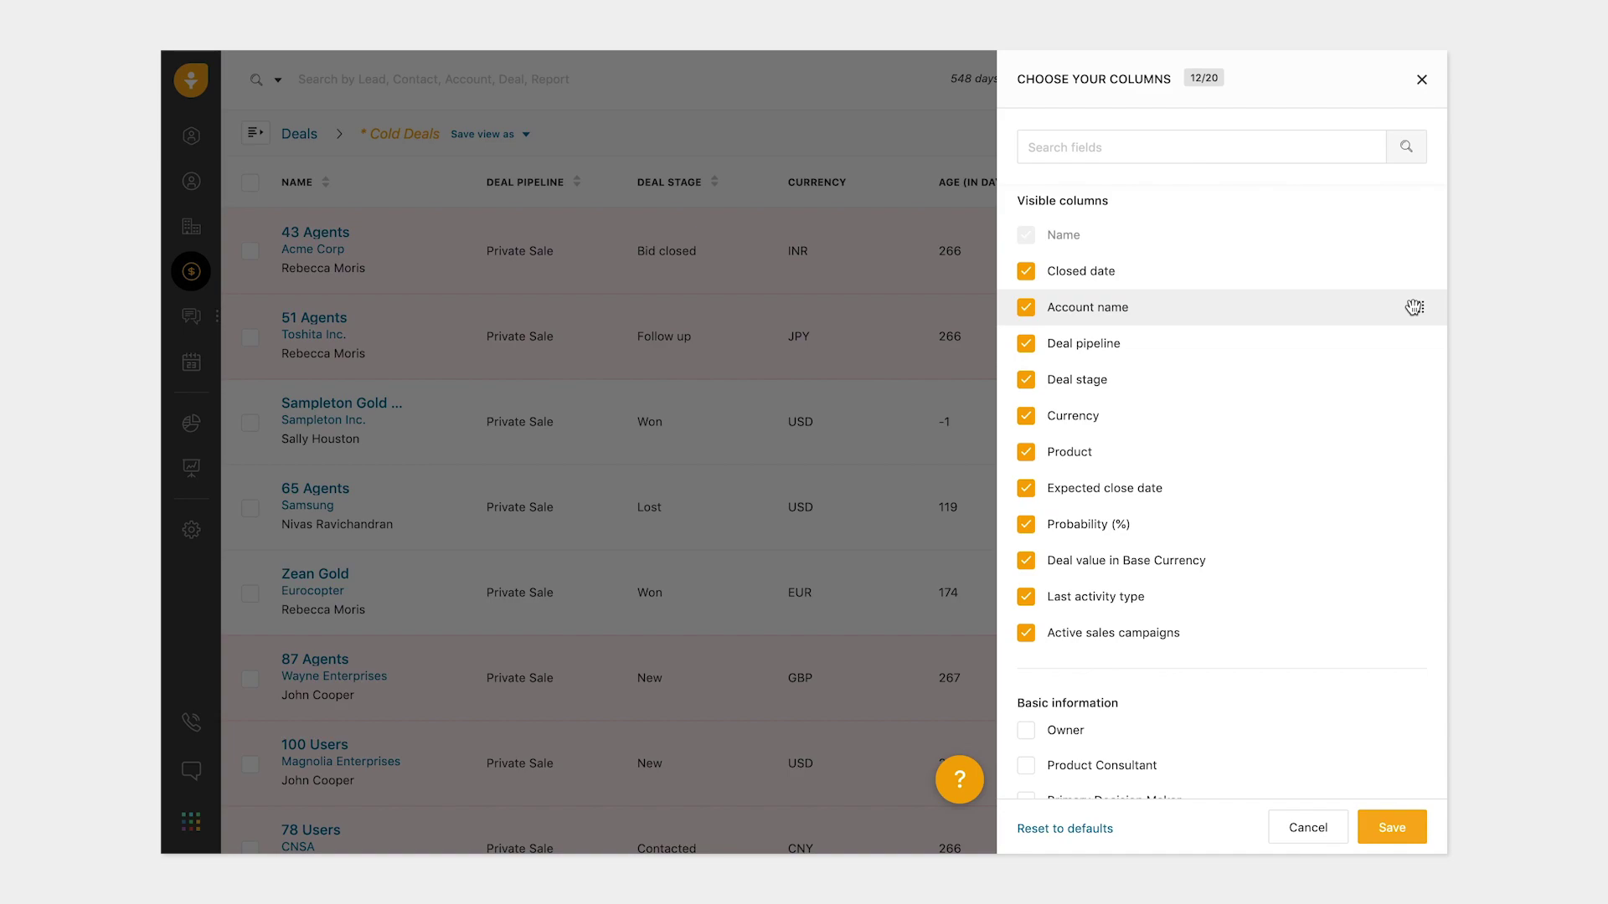
left_click_drag(1415, 308, 1414, 307)
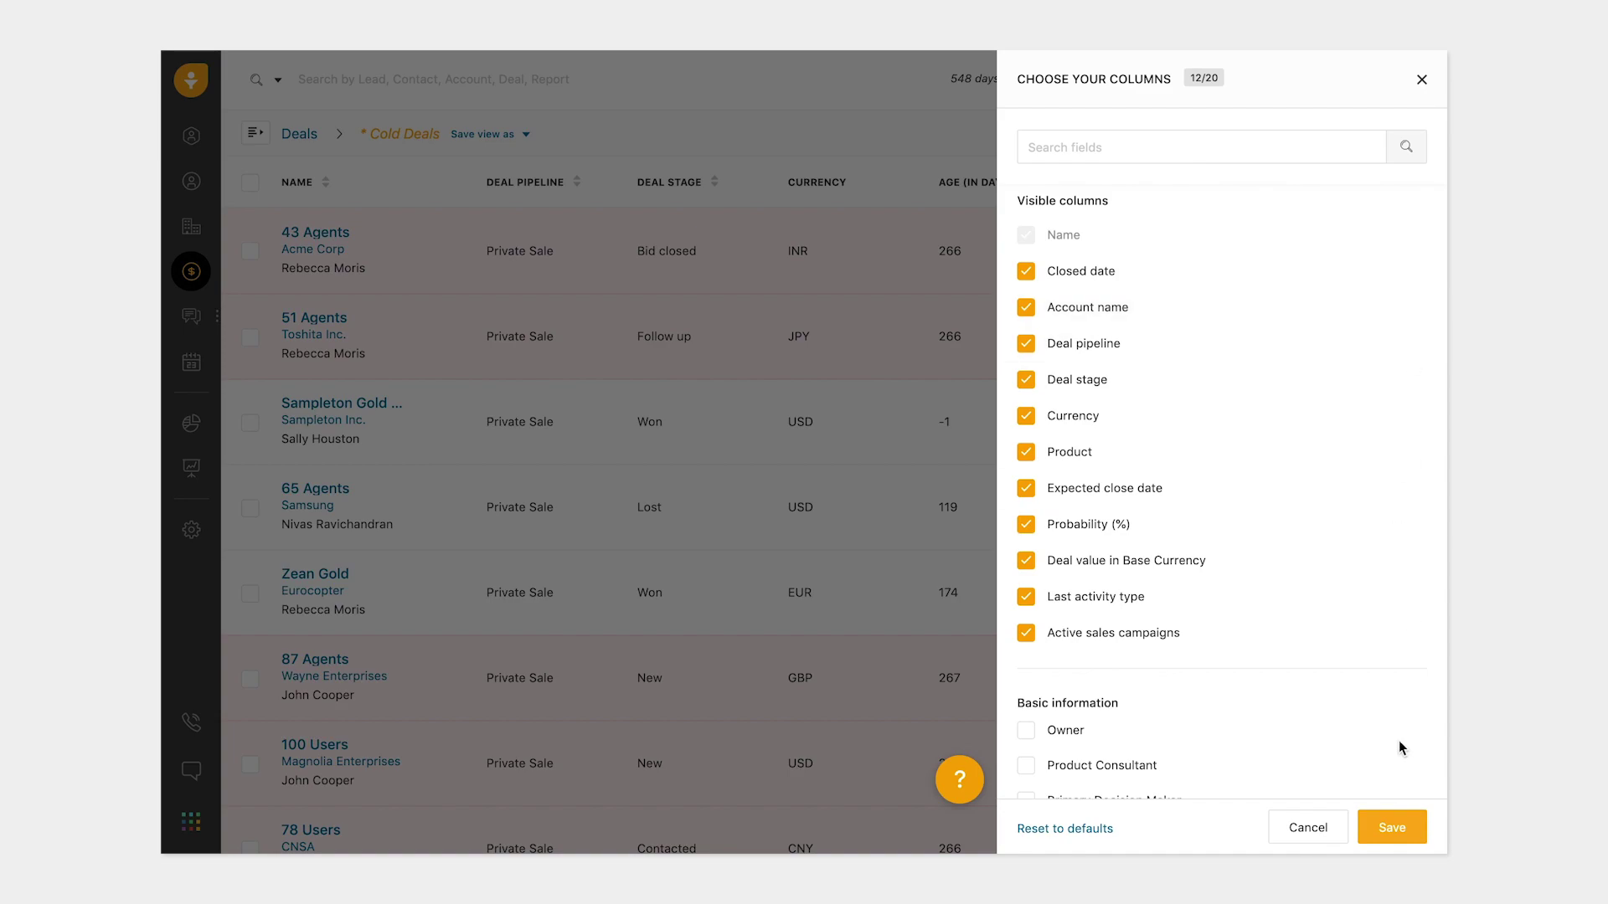
left_click(1392, 827)
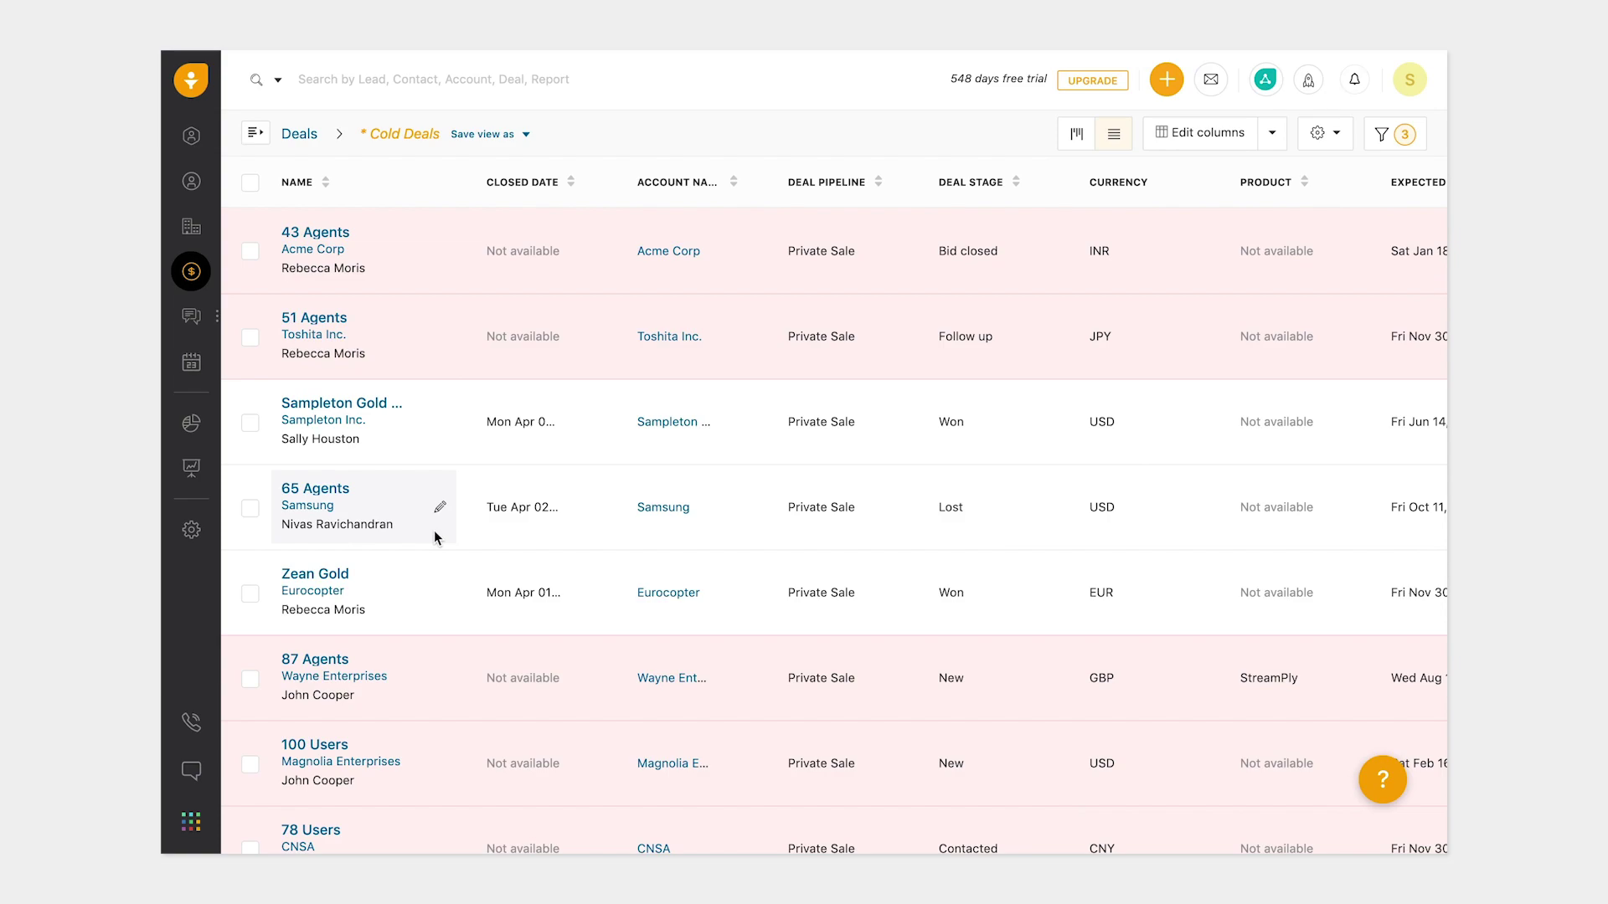
Set the closed date of the Samsung 65 Agents deal to April 25, 2019 directly in the list.
left_click(536, 509)
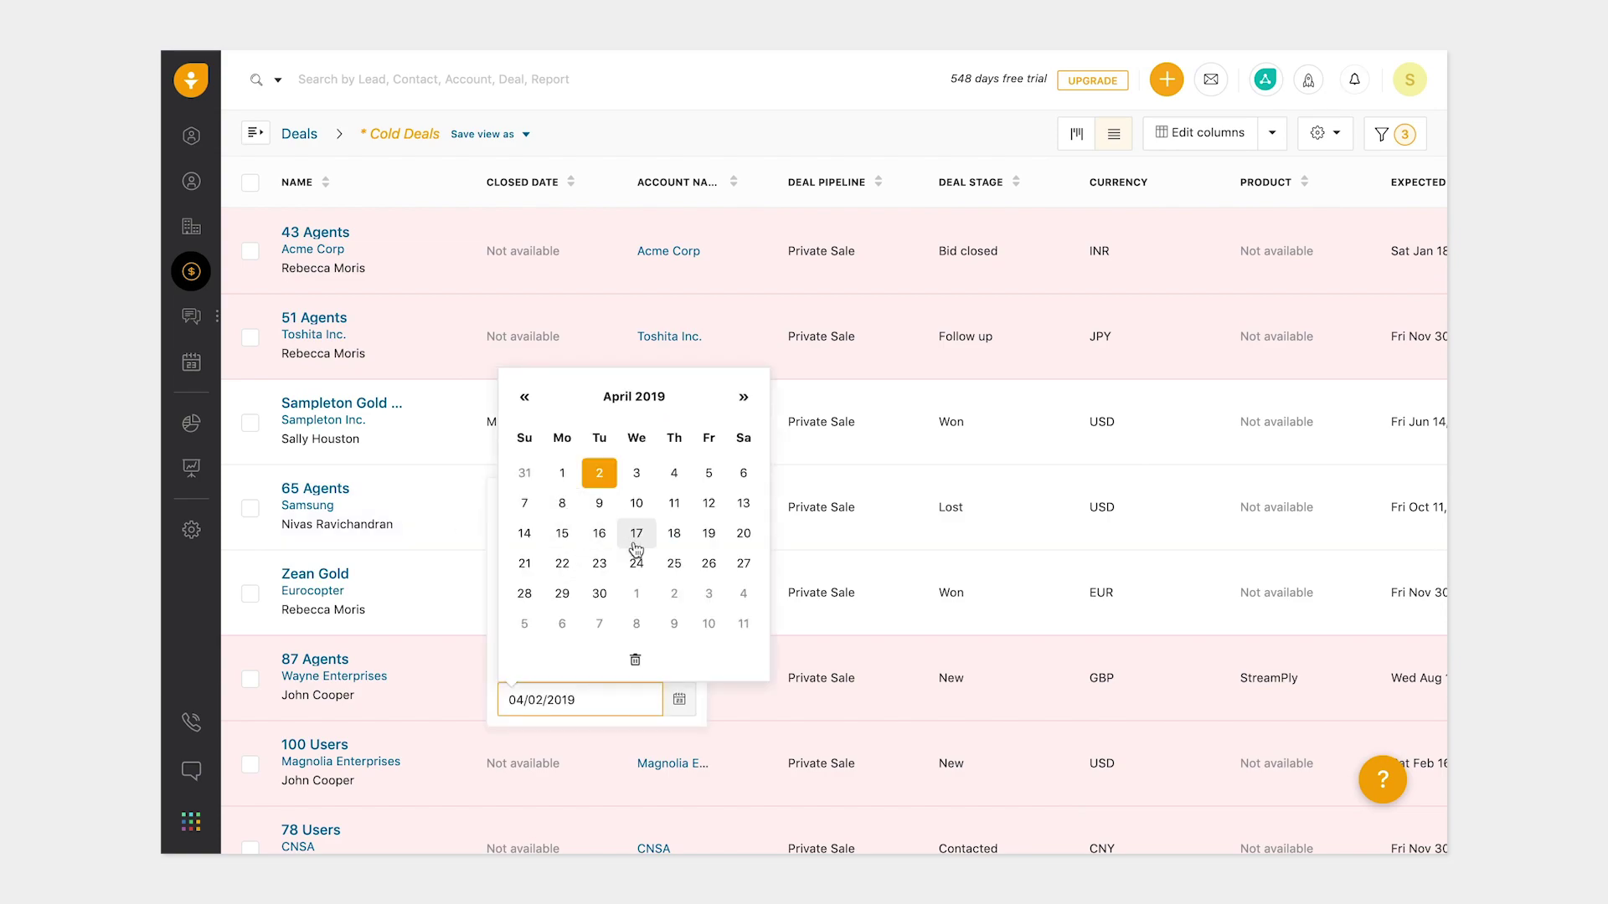
left_click(664, 561)
left_click(689, 462)
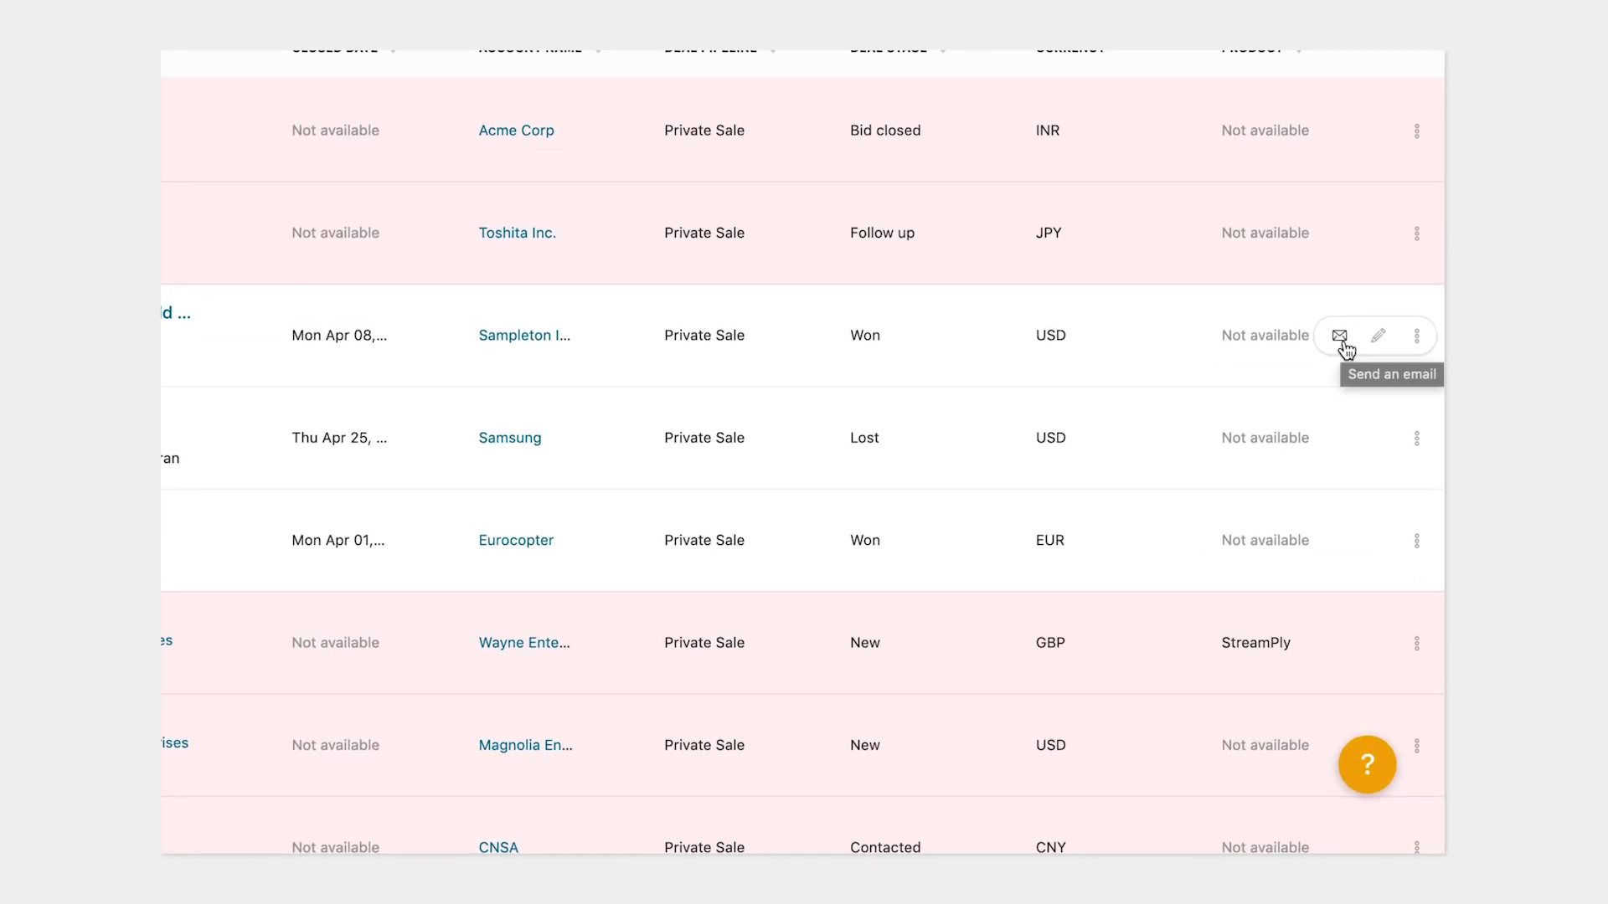
View the additional actions available for the Sampleton Inc. deal in the list.
left_click(1424, 343)
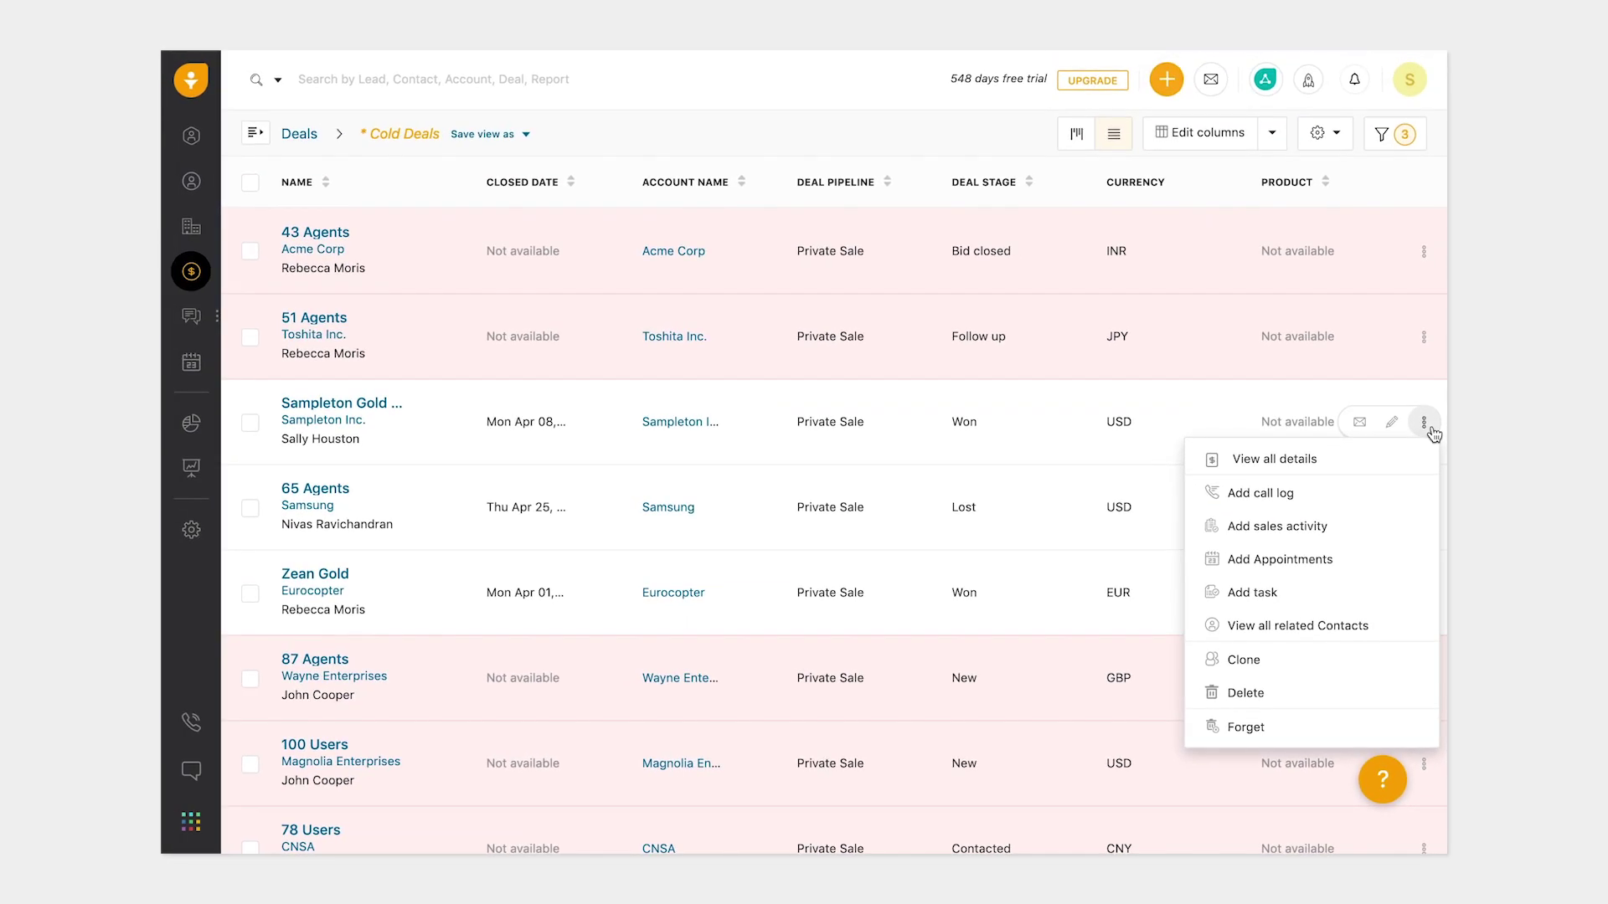
left_click(1432, 429)
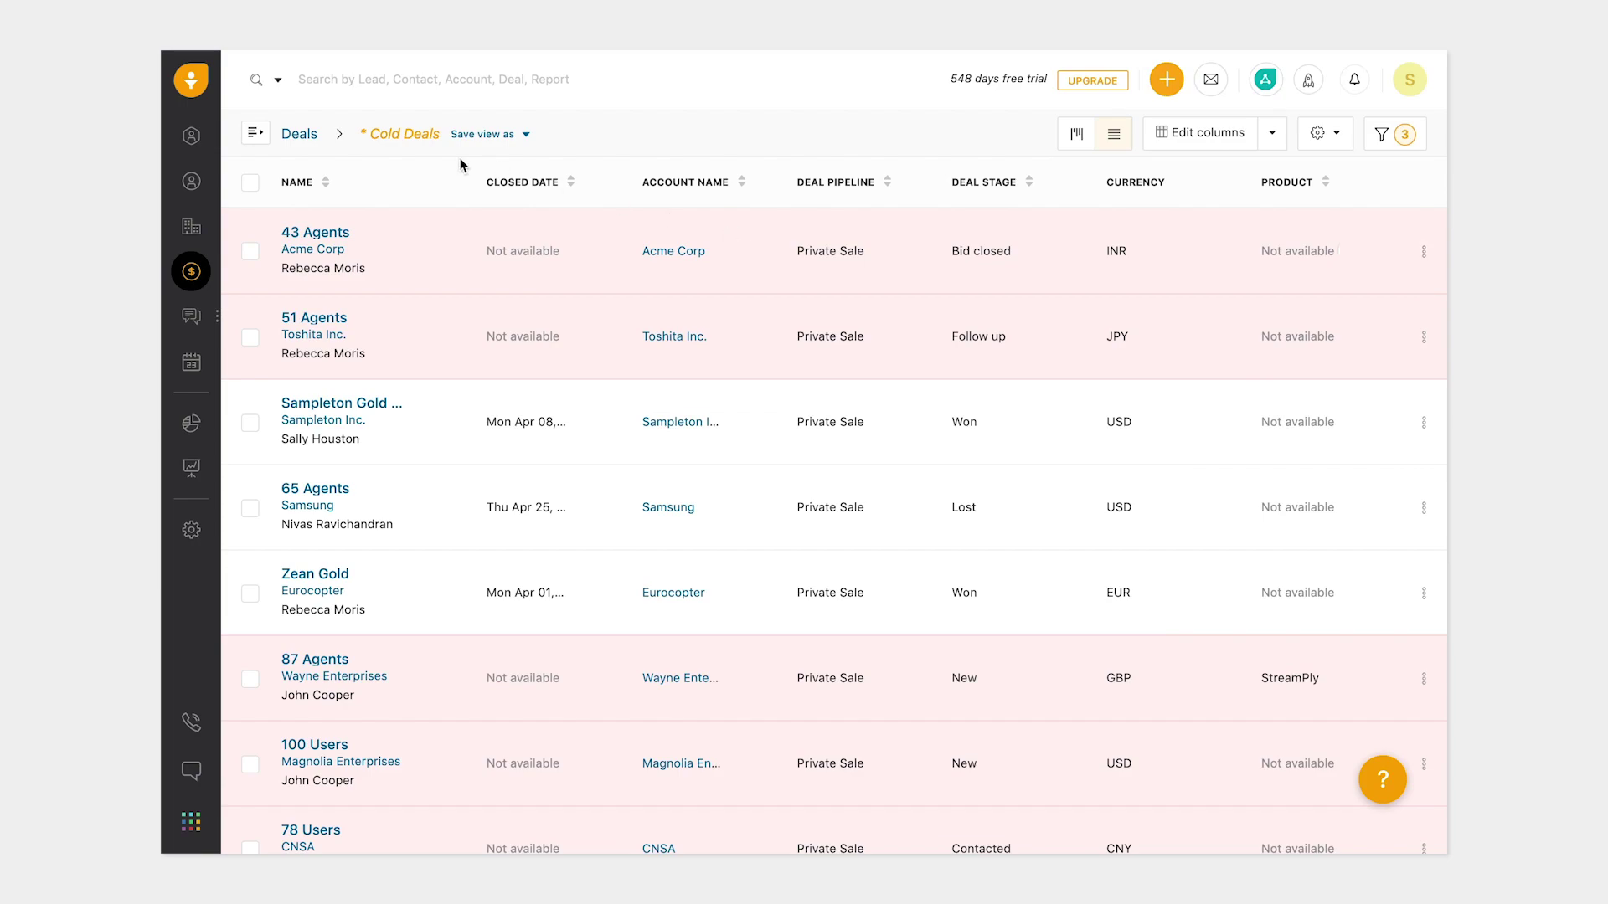
Select all the deals shown in the list for bulk actions.
left_click(251, 183)
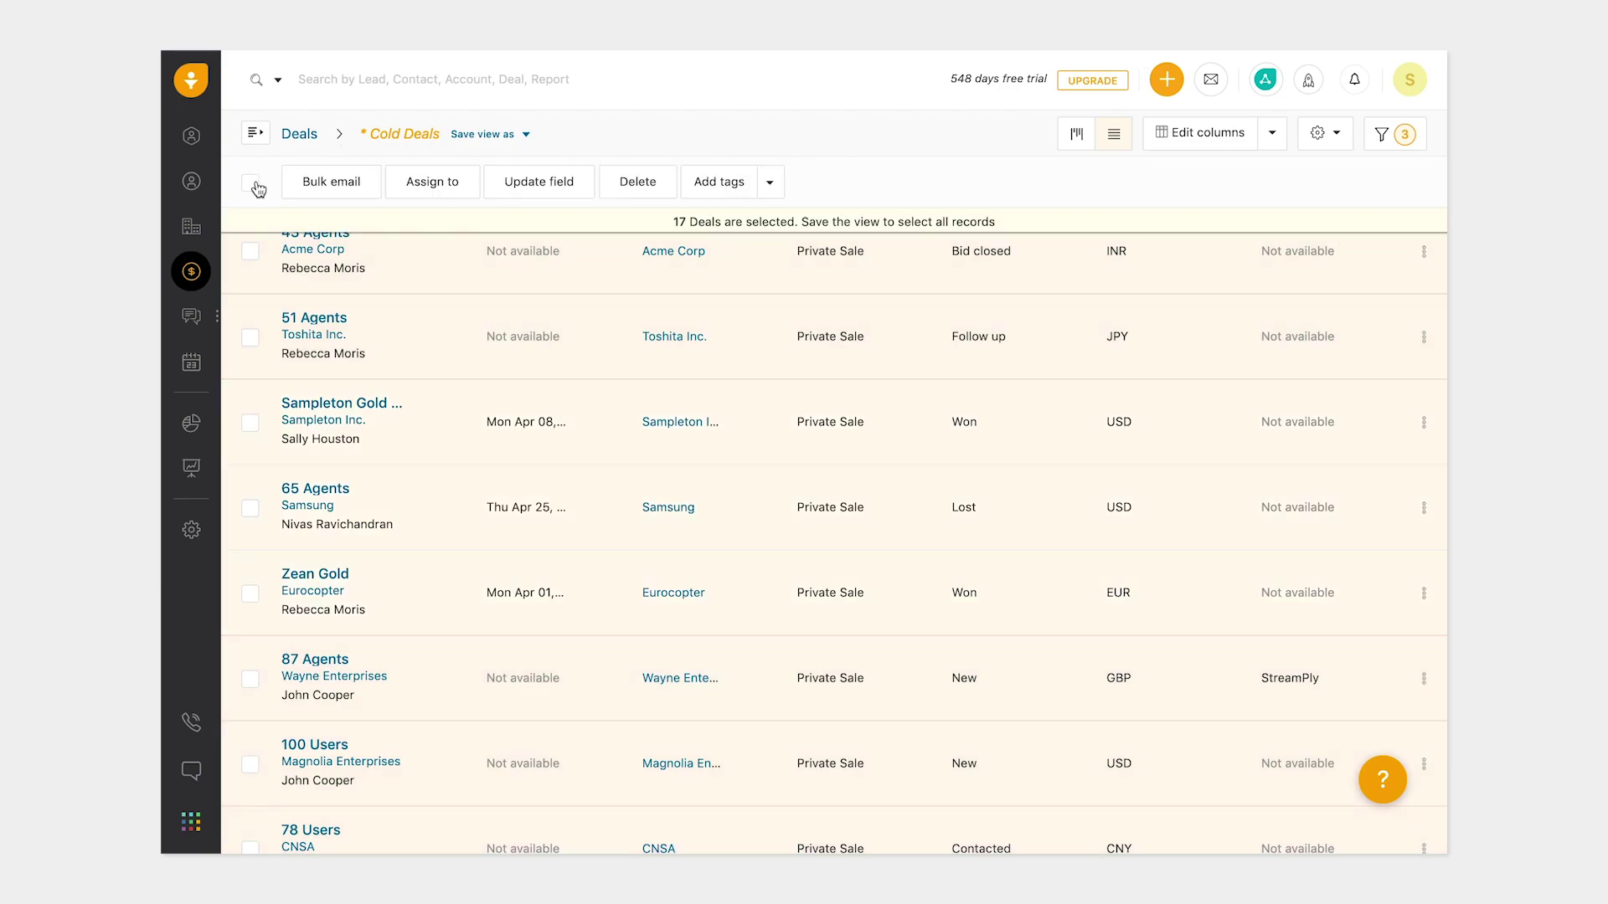